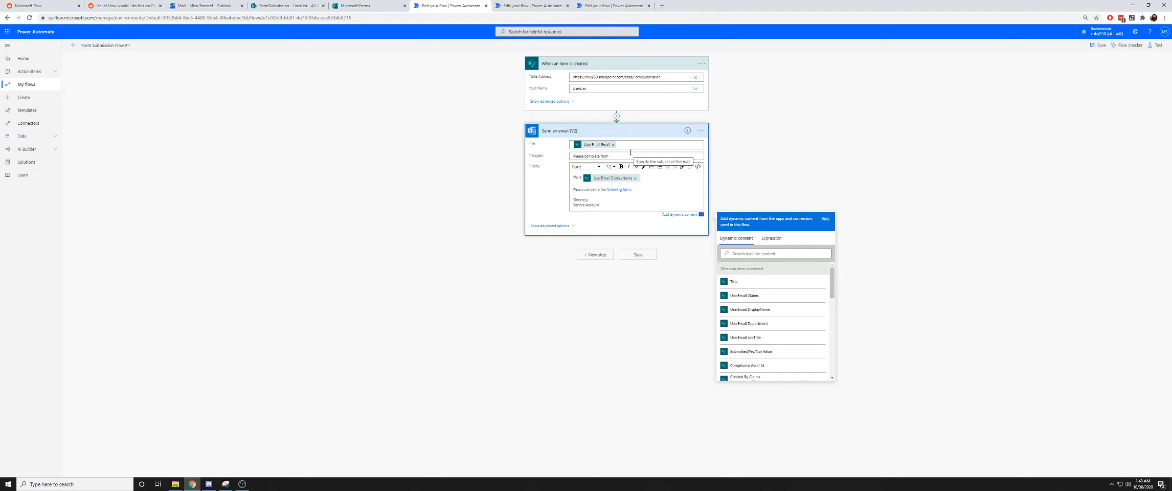
Add a period after the "following form" link in the body of the flow's Send an email action
text(.)
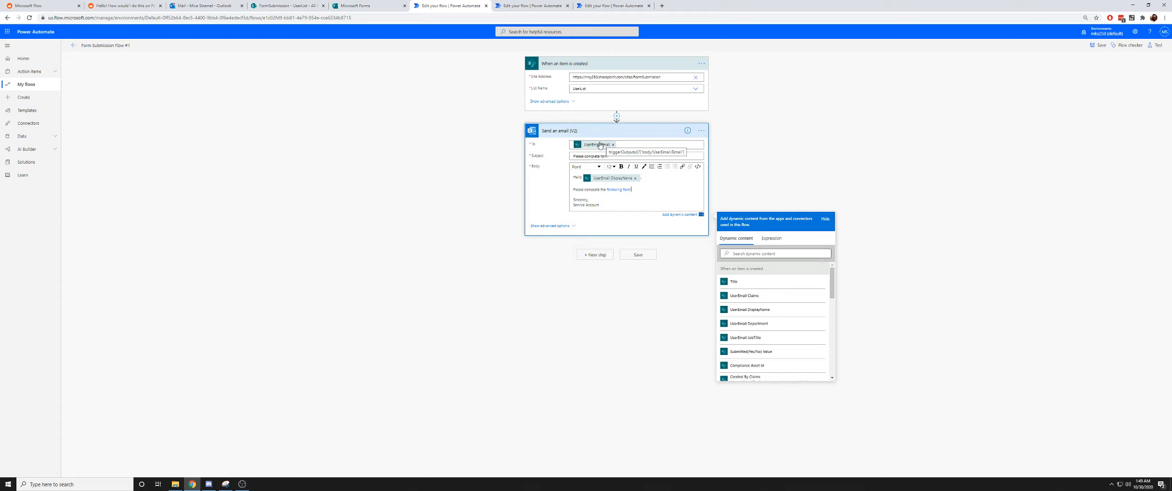
drag(610, 156, 568, 156)
click(775, 123)
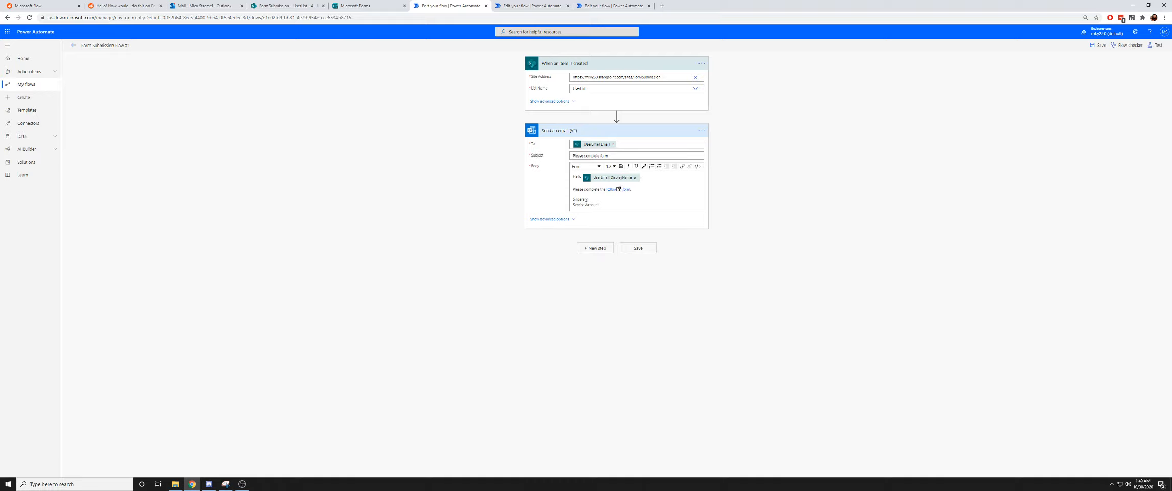
Switch to Outlook and review the newest "Please complete form" email and its message text
click(204, 6)
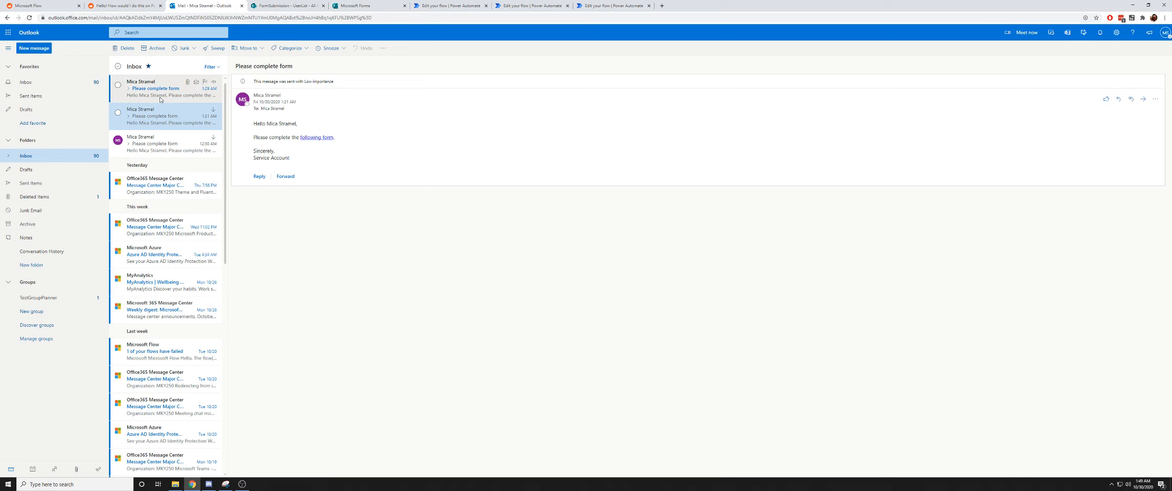
drag(306, 164, 245, 122)
click(381, 142)
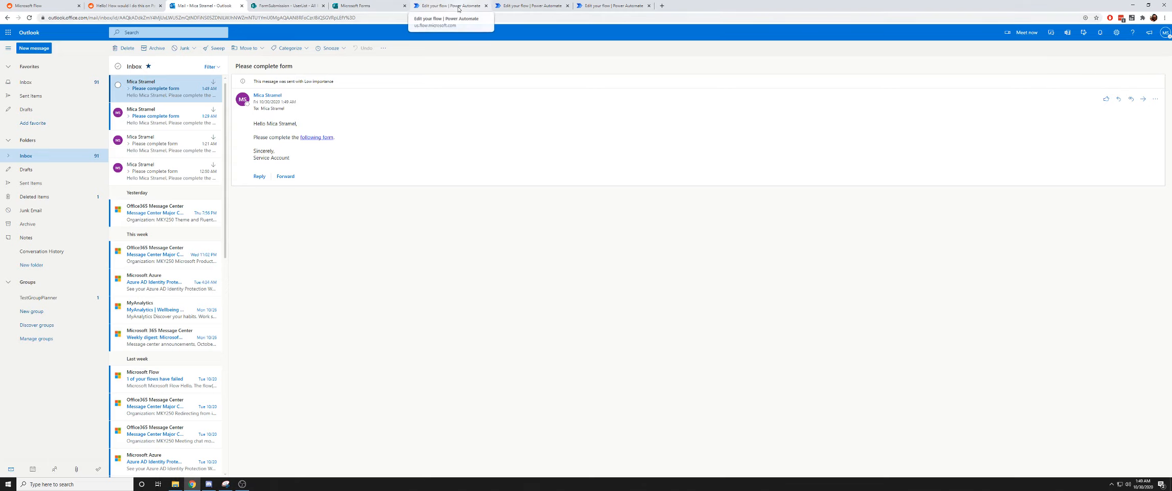
Return to the Power Automate flows and check the Submitted(Yes/No) column of the UserList in SharePoint
click(460, 6)
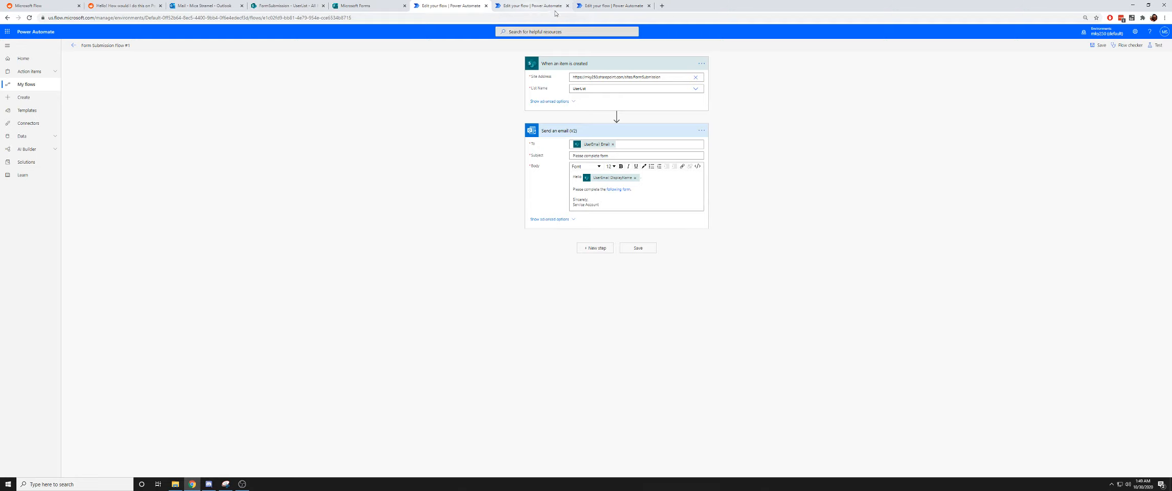
click(616, 8)
scroll(829, 215, up, 4)
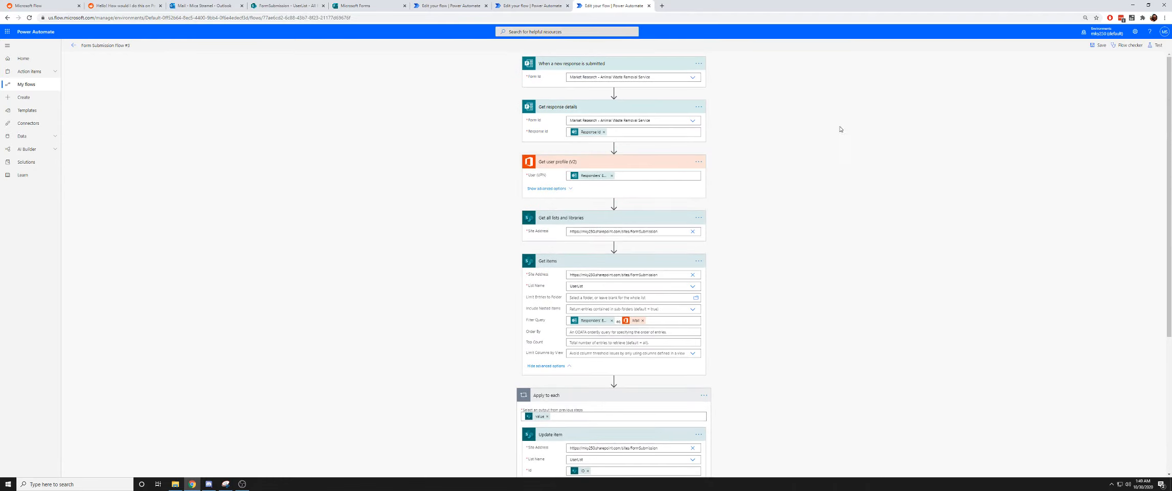
click(287, 6)
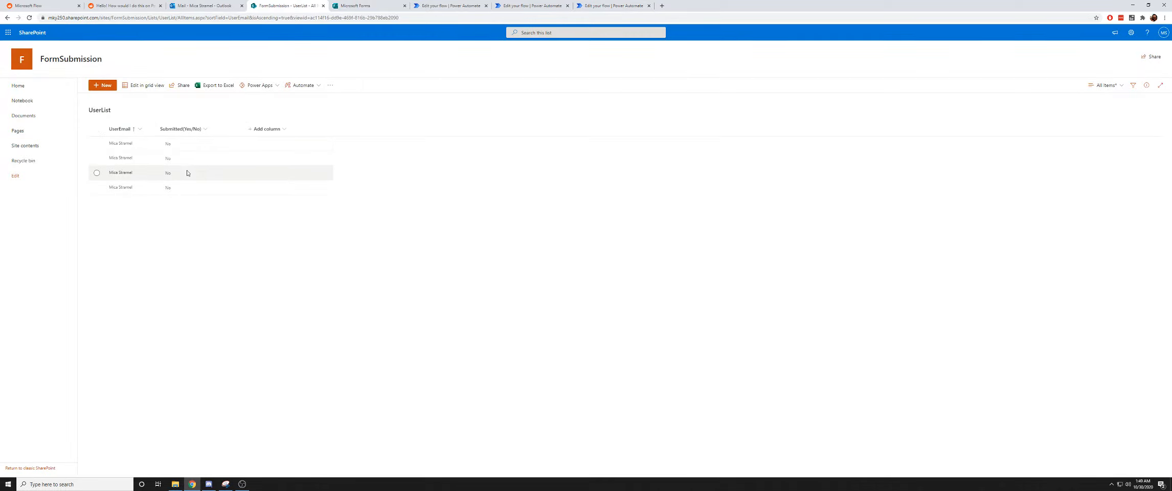
Examine Form Submission Flow #3 in Power Automate, from the form response trigger through Get items, Update item and the thank-you email
click(609, 5)
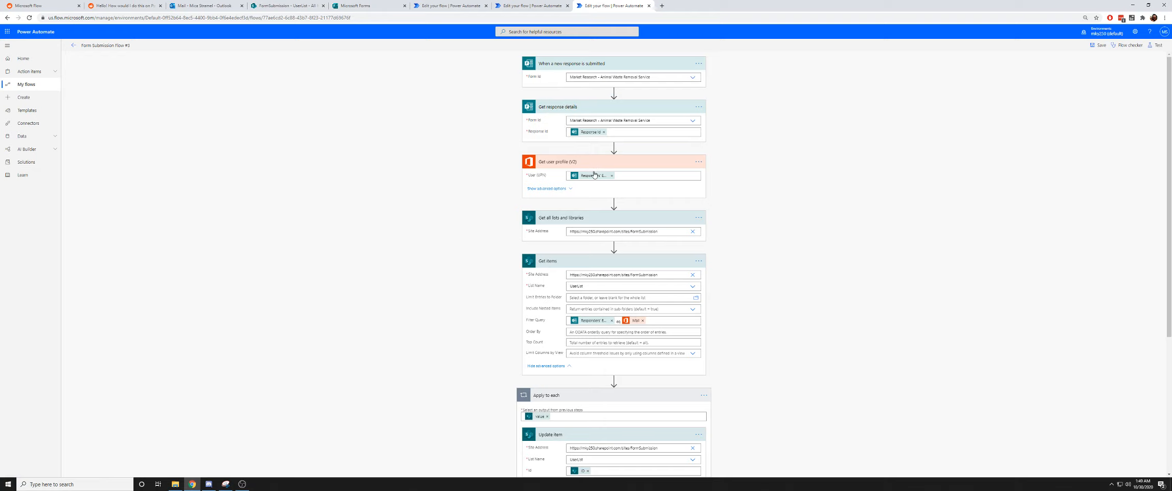
mouse_move(599, 180)
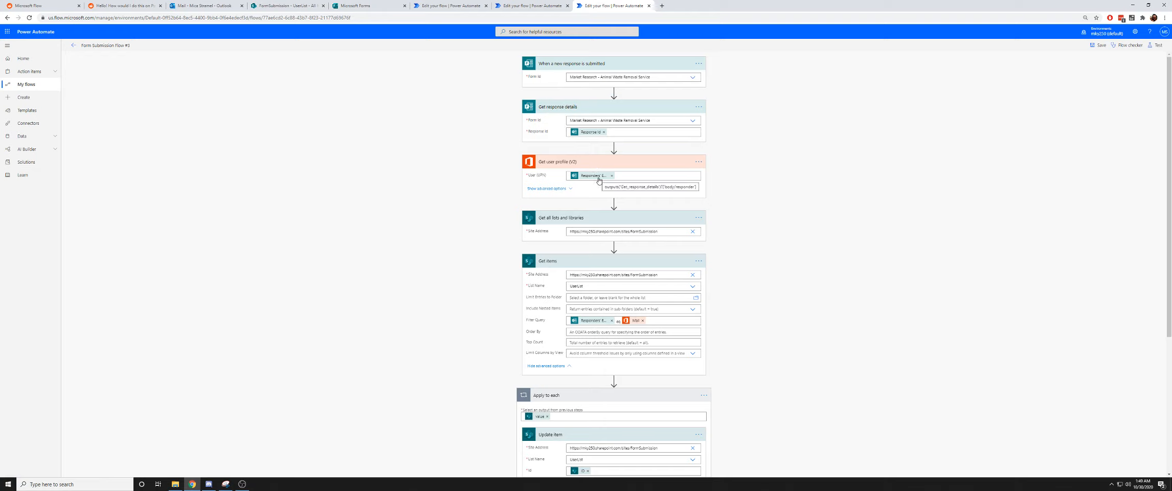
click(600, 108)
click(601, 109)
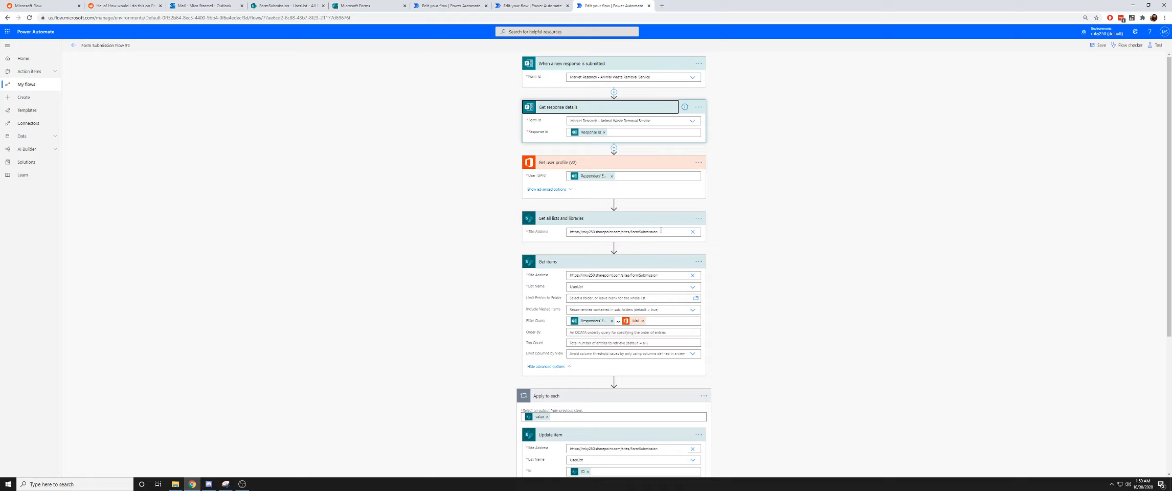
scroll(745, 240, down, 2)
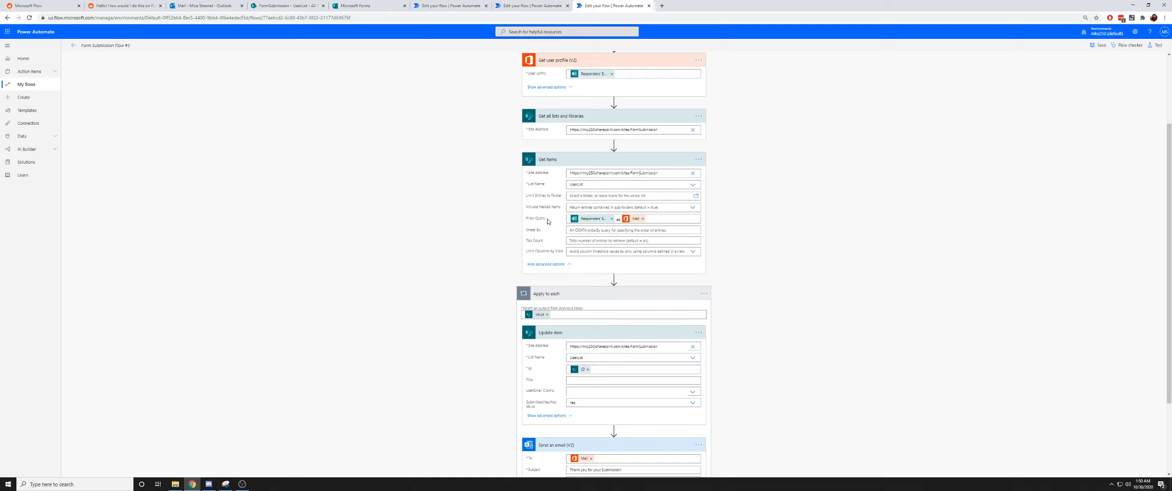
scroll(707, 235, up, 2)
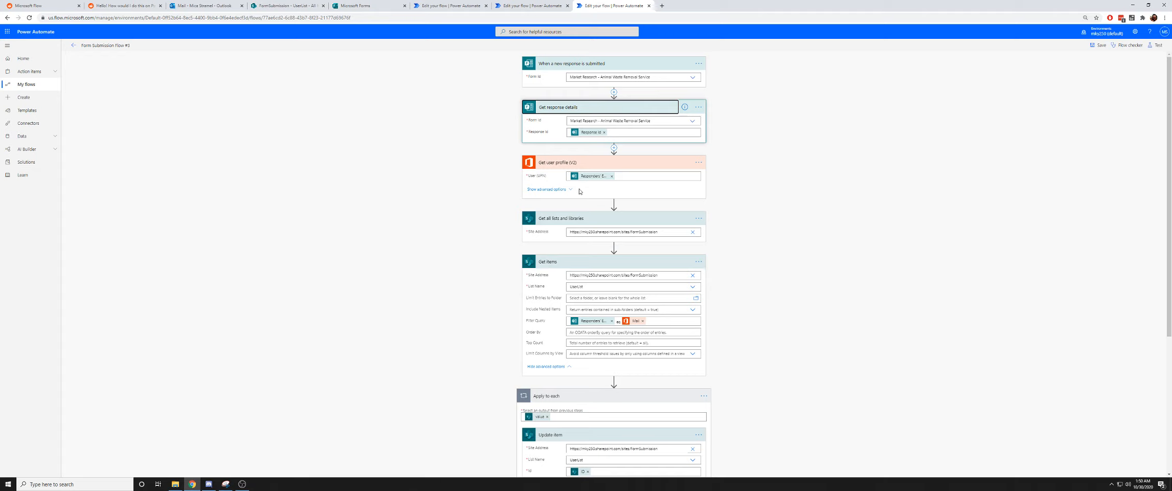
scroll(729, 217, down, 2)
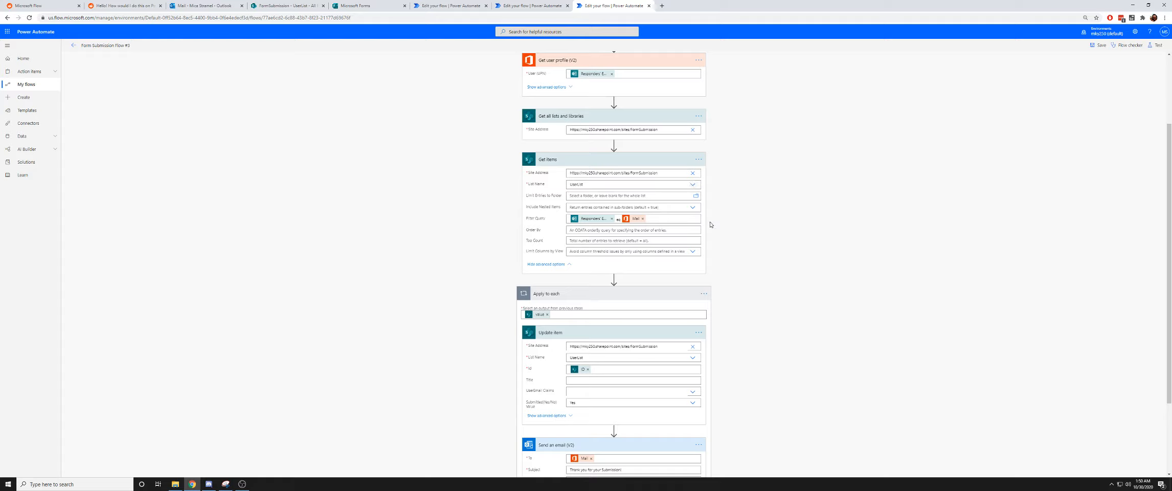
scroll(680, 255, down, 2)
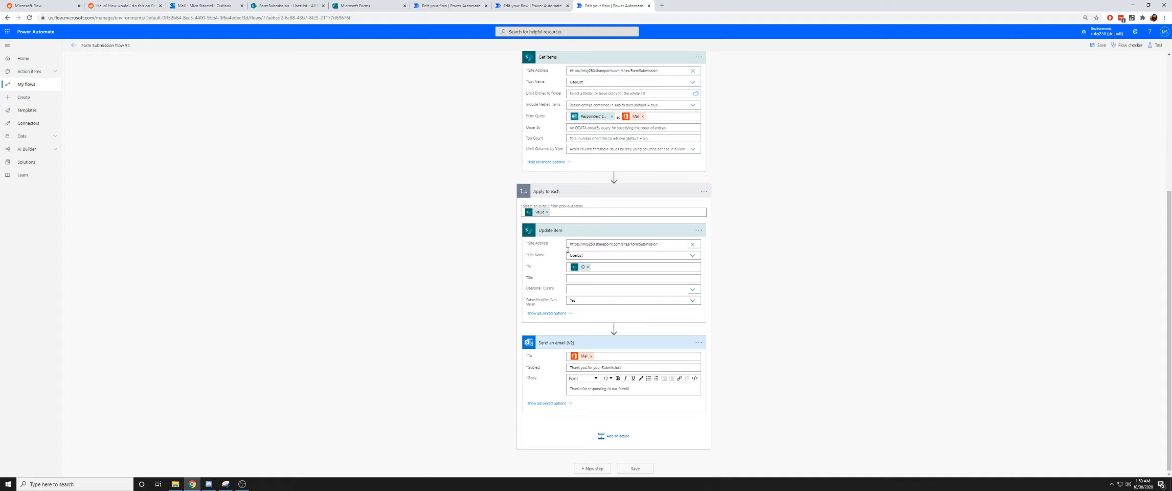
scroll(576, 131, up, 1)
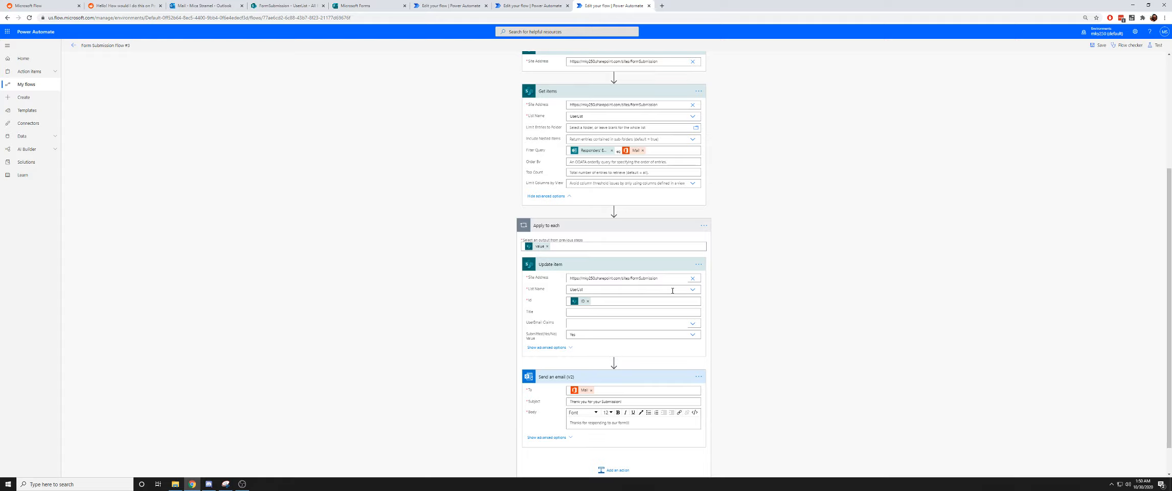
scroll(646, 280, down, 1)
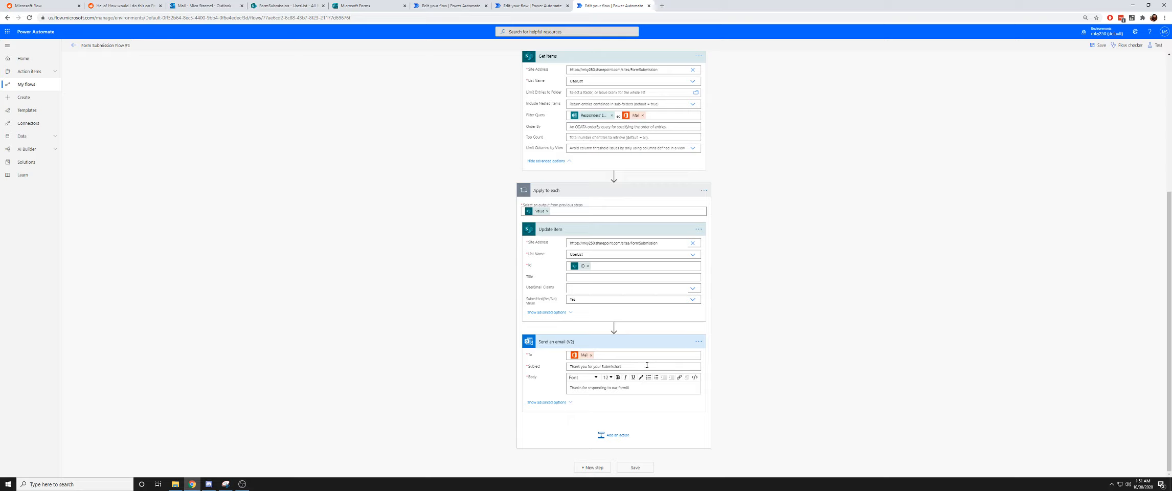
scroll(429, 58, up, 4)
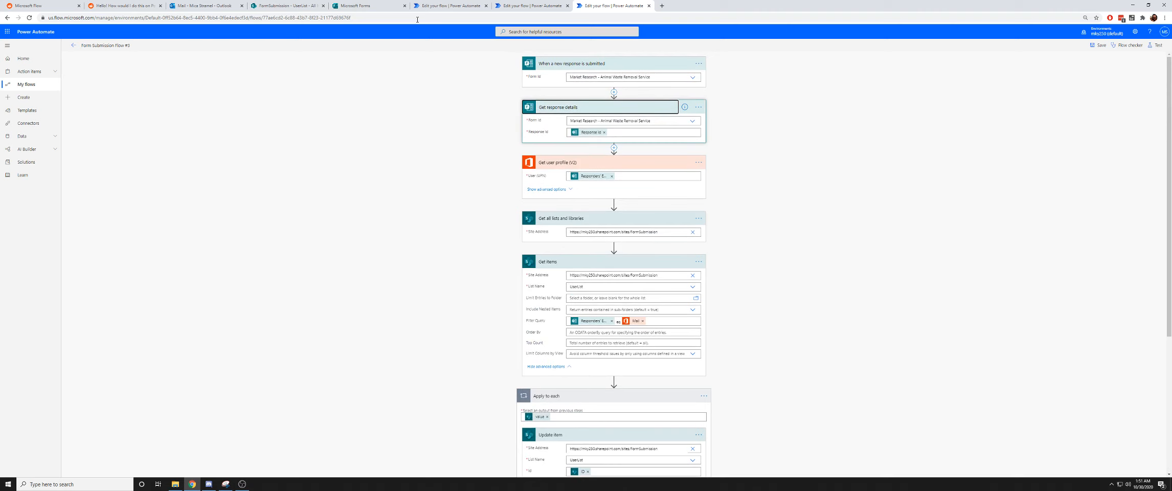
Review the Reddit post's reminder requirements, highlighting the every-3-days reminders and the 10-day notification
click(537, 9)
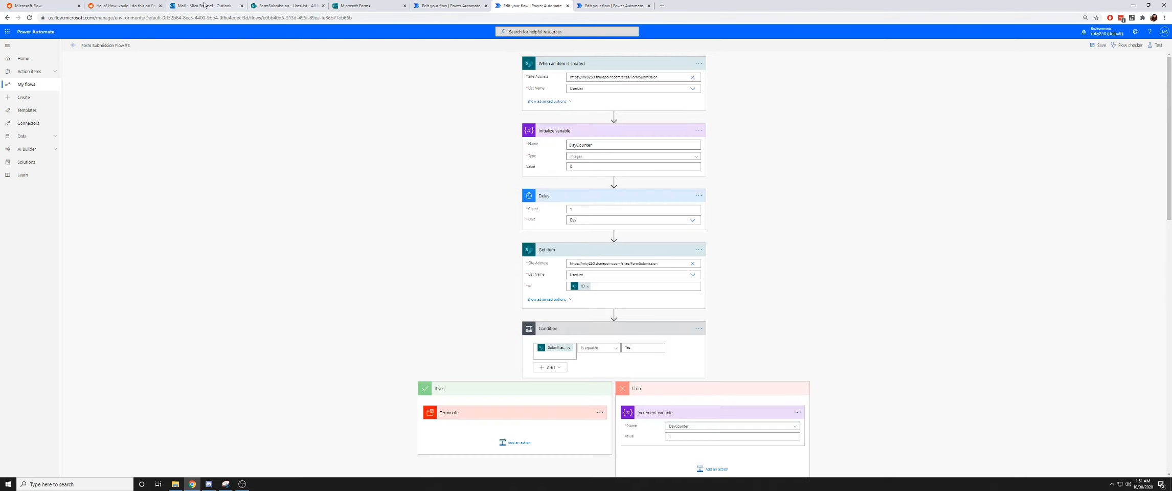
click(123, 6)
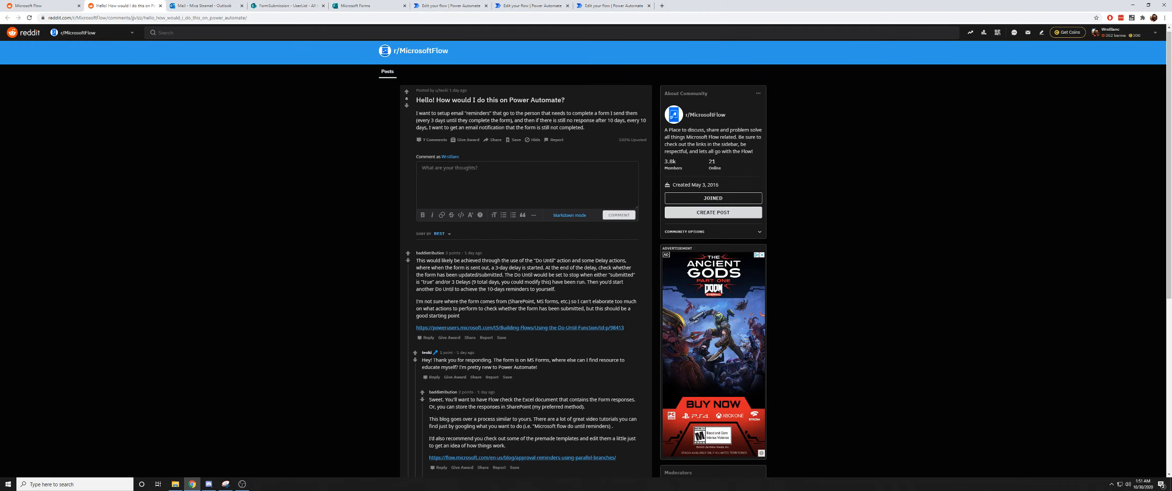
drag(418, 121, 511, 120)
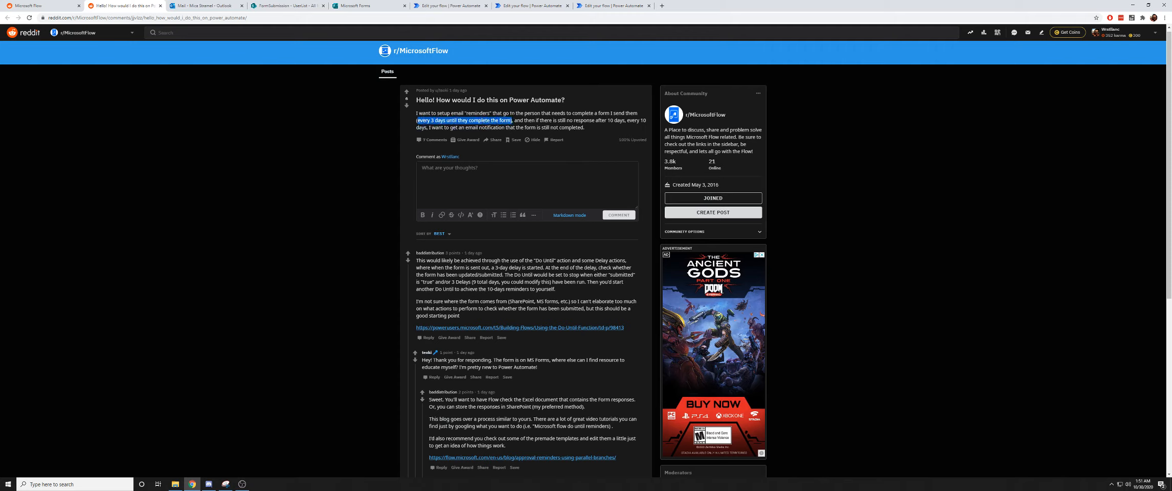
drag(607, 120, 650, 121)
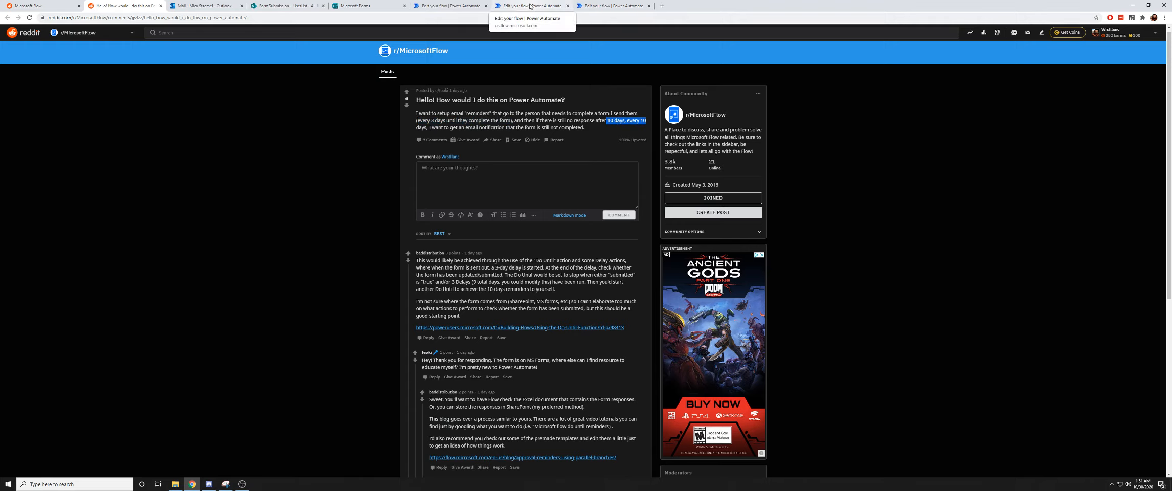
Examine Form Submission Flow #2 from its trigger, DayCounter variable, Delay and Get item to the Condition, and expand its Terminate action
click(530, 6)
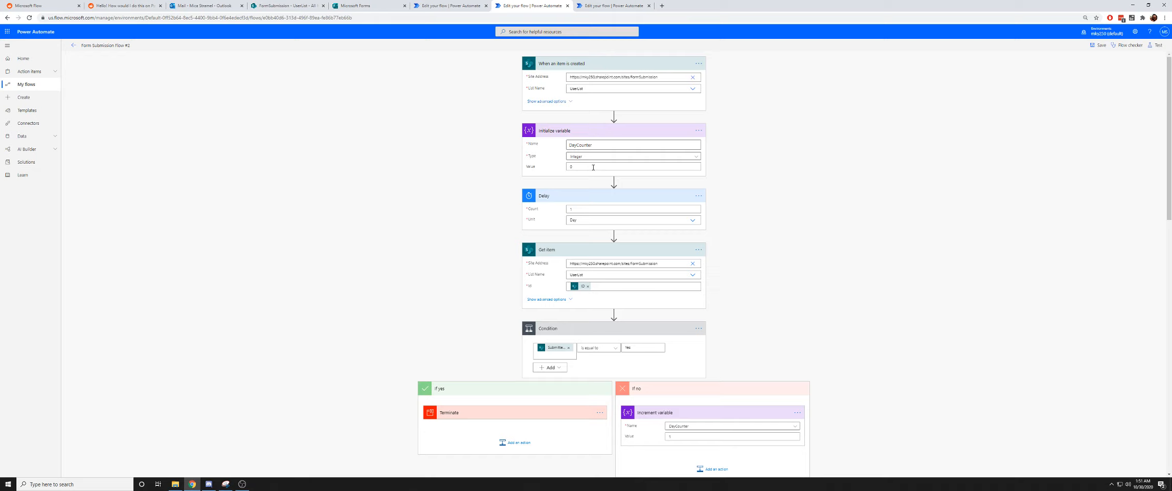
scroll(709, 208, down, 2)
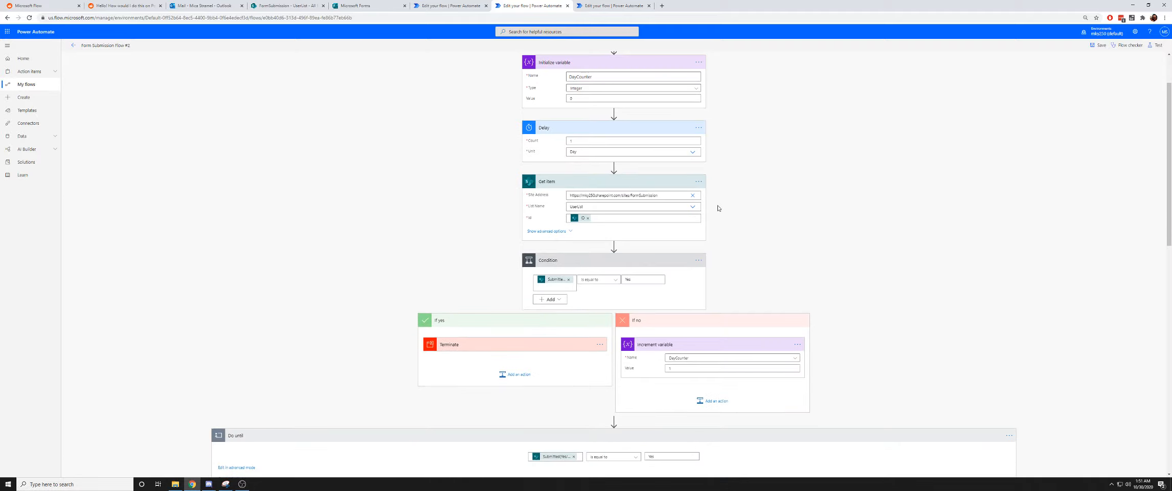
scroll(727, 191, up, 2)
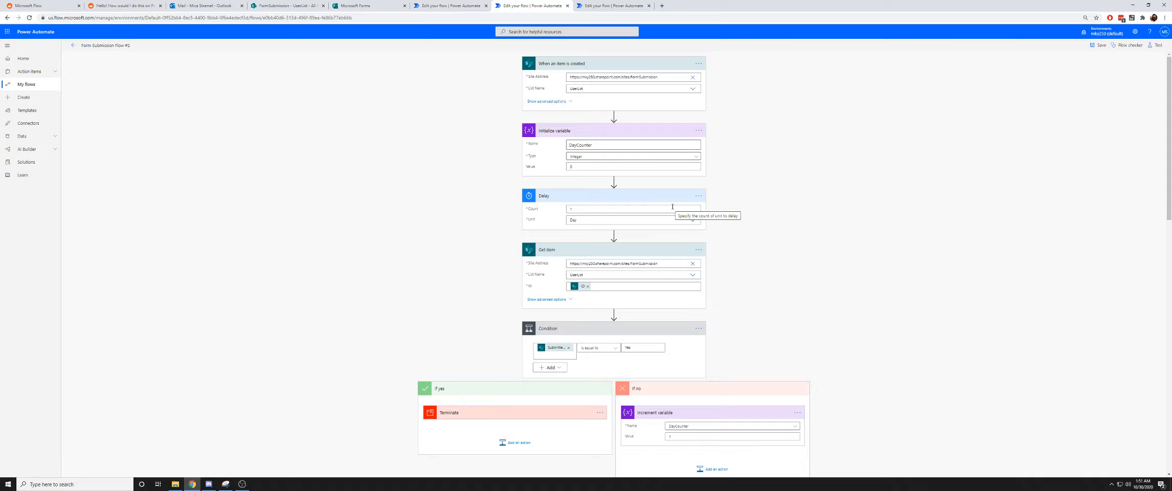
scroll(668, 236, down, 2)
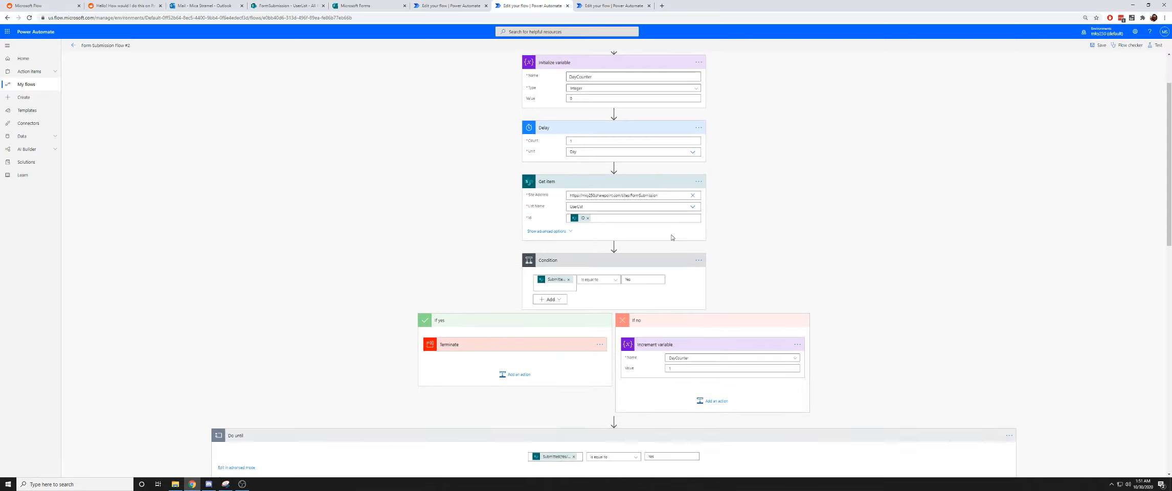
scroll(700, 235, up, 2)
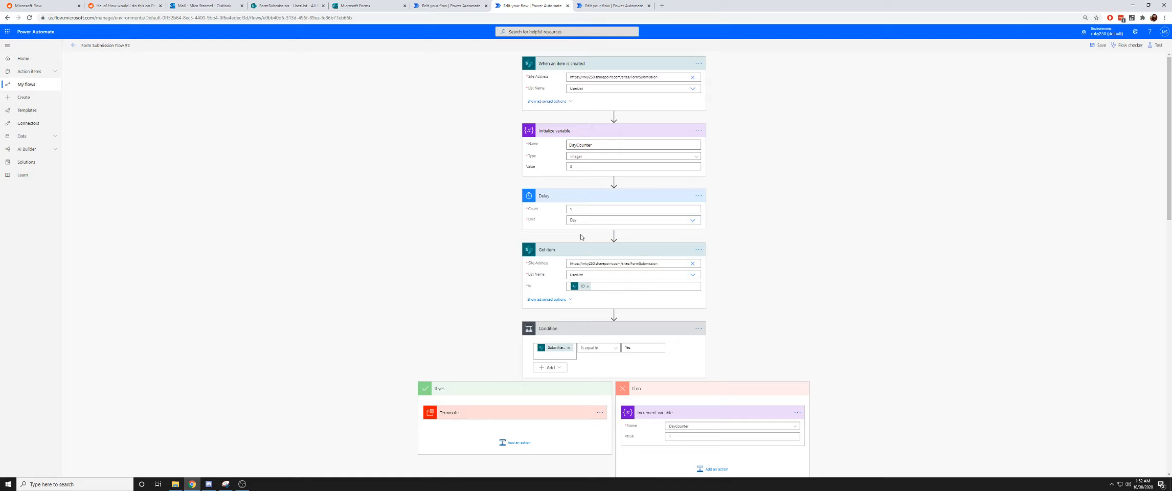
scroll(579, 230, down, 1)
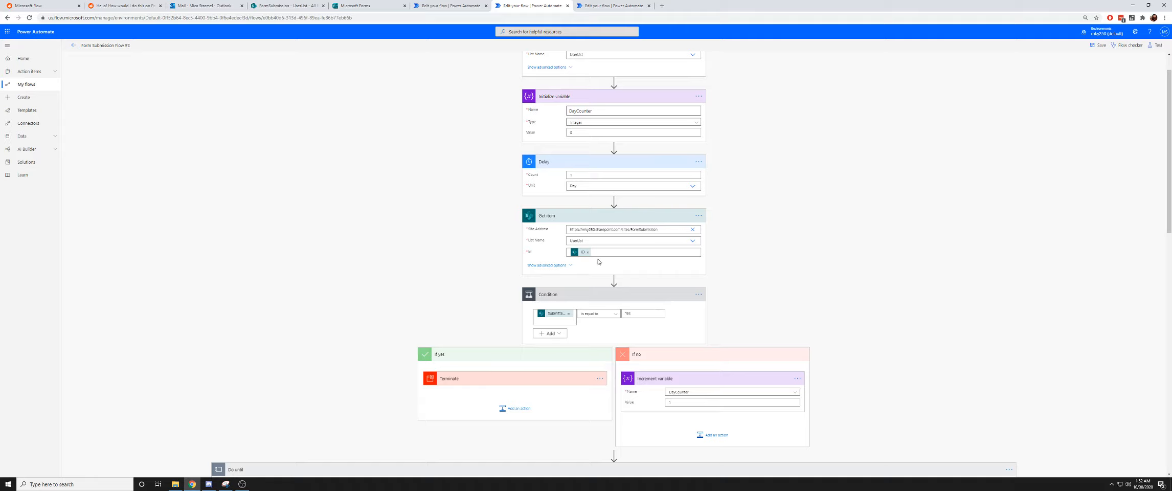
scroll(601, 252, down, 2)
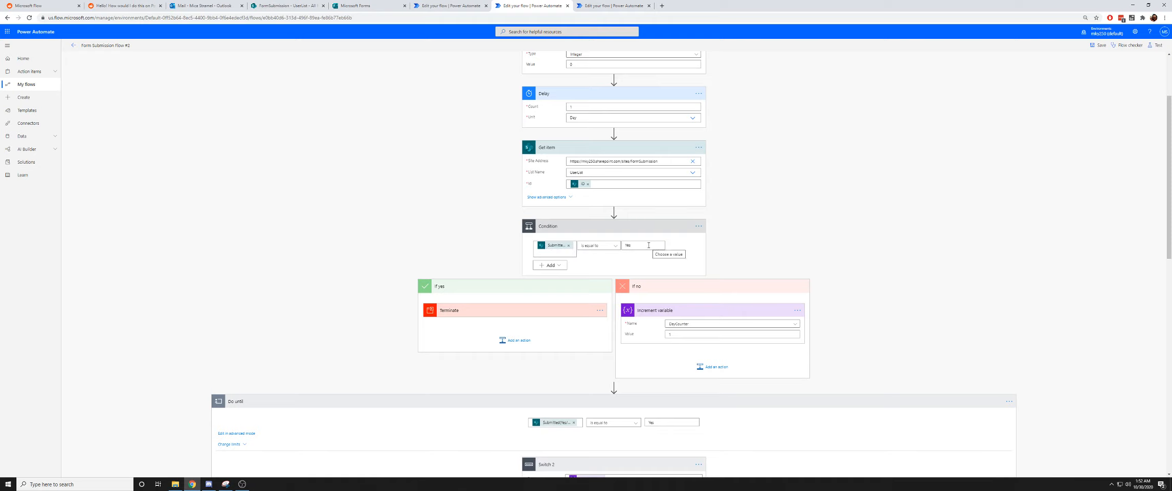
click(553, 312)
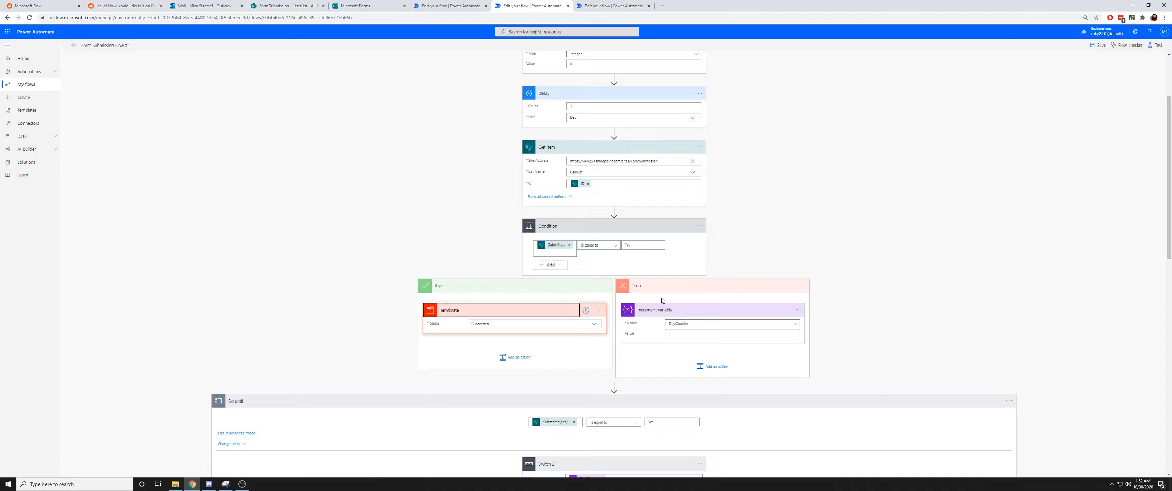
scroll(639, 270, down, 1)
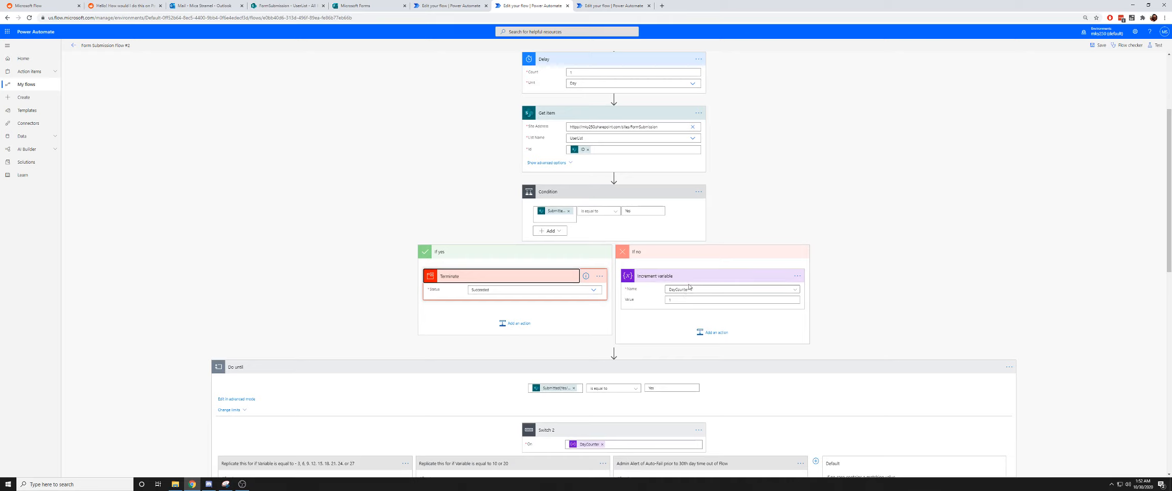
Examine the Do until loop's DayCounter switch, including its reminder, admin notification and auto-fail cases
scroll(688, 284, down, 1)
scroll(679, 263, down, 3)
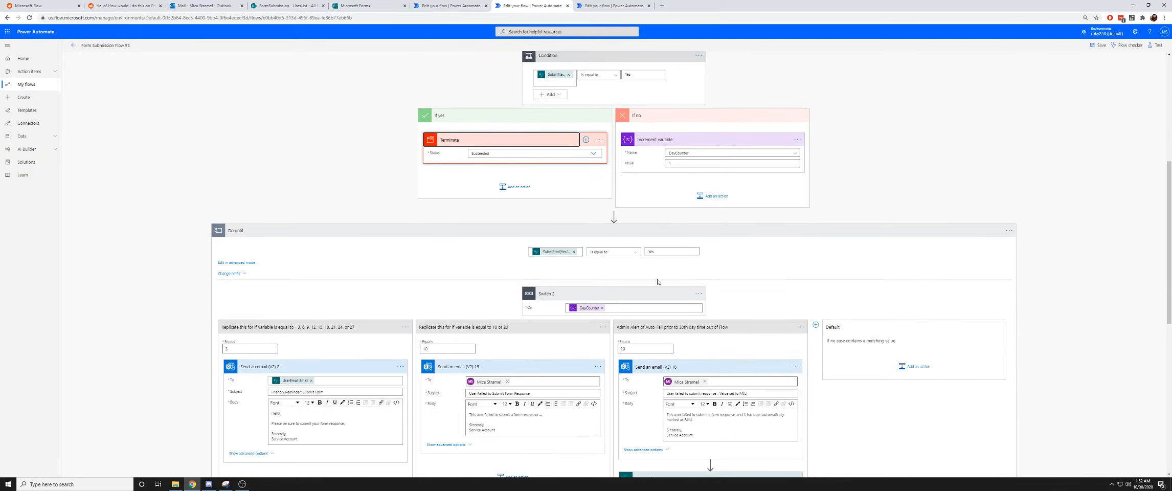
scroll(613, 156, up, 2)
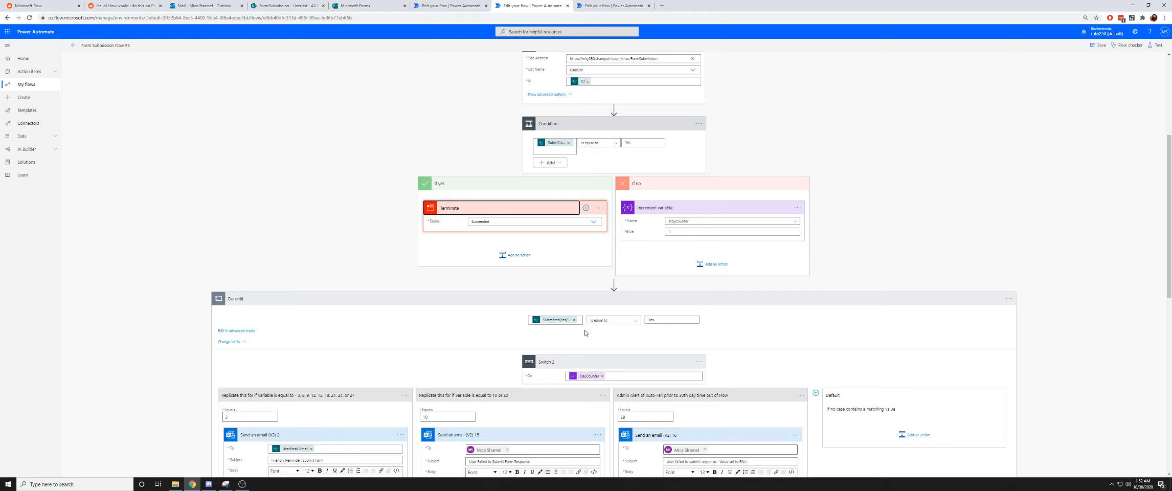
scroll(585, 333, down, 4)
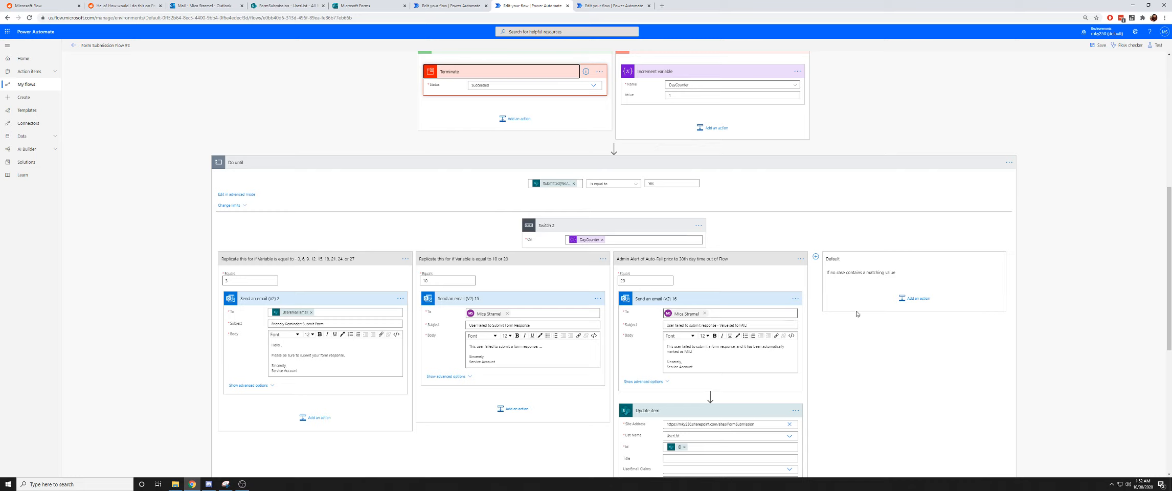
scroll(887, 298, down, 3)
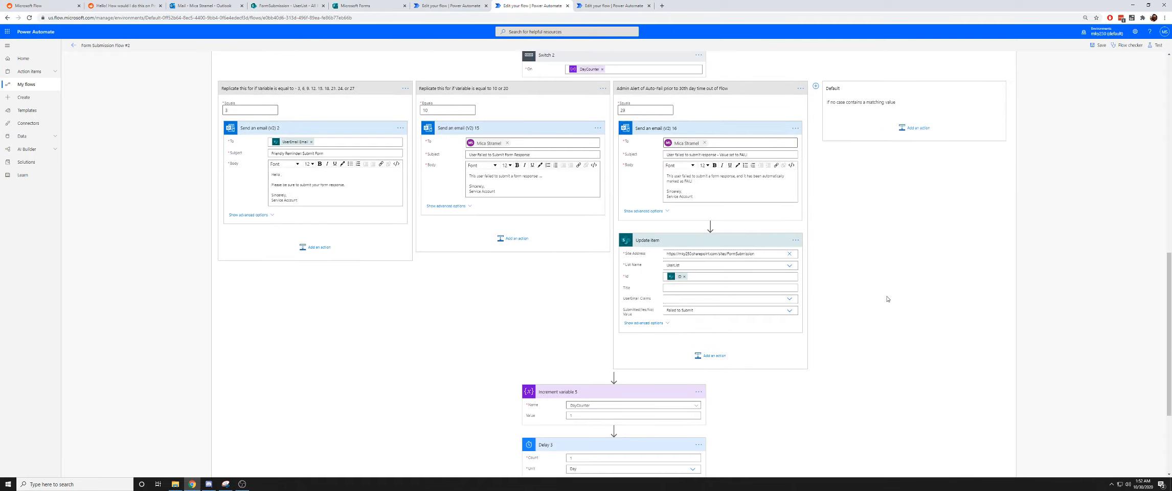
scroll(890, 270, up, 1)
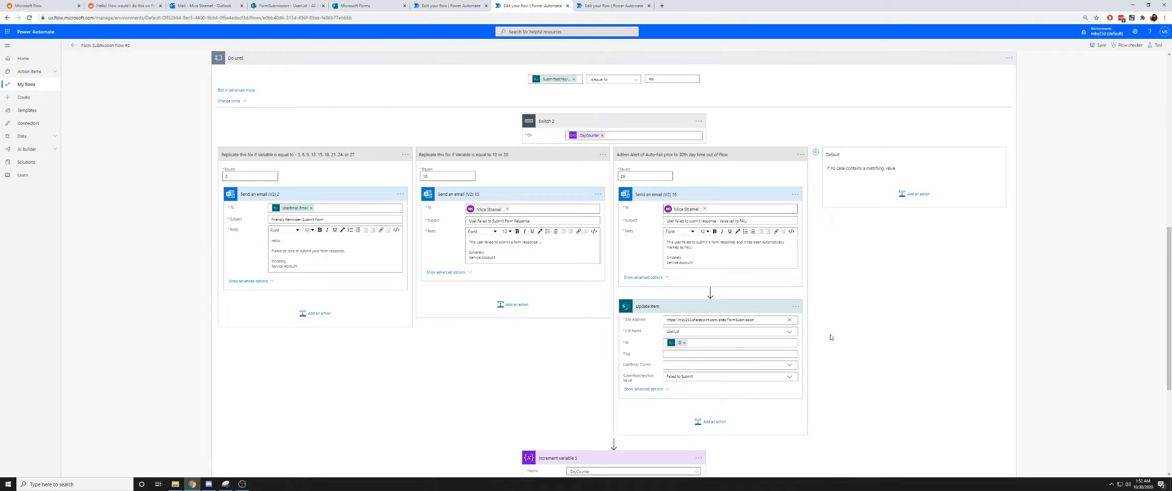
Examine the end of the Do until loop, from Increment variable through Delay to Get item, against the loop's exit condition
scroll(634, 291, down, 3)
scroll(612, 294, down, 1)
scroll(612, 295, down, 1)
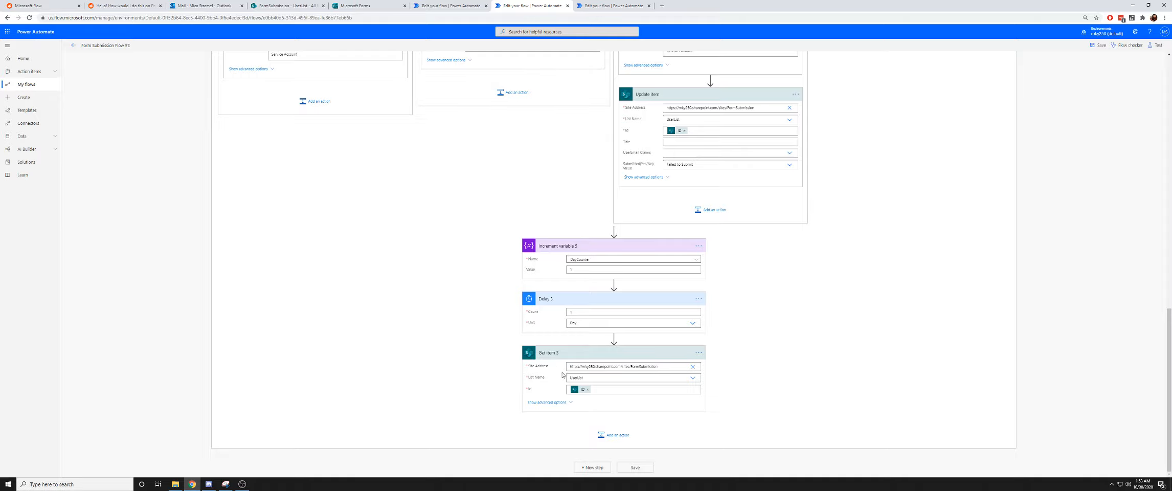
scroll(562, 364, up, 5)
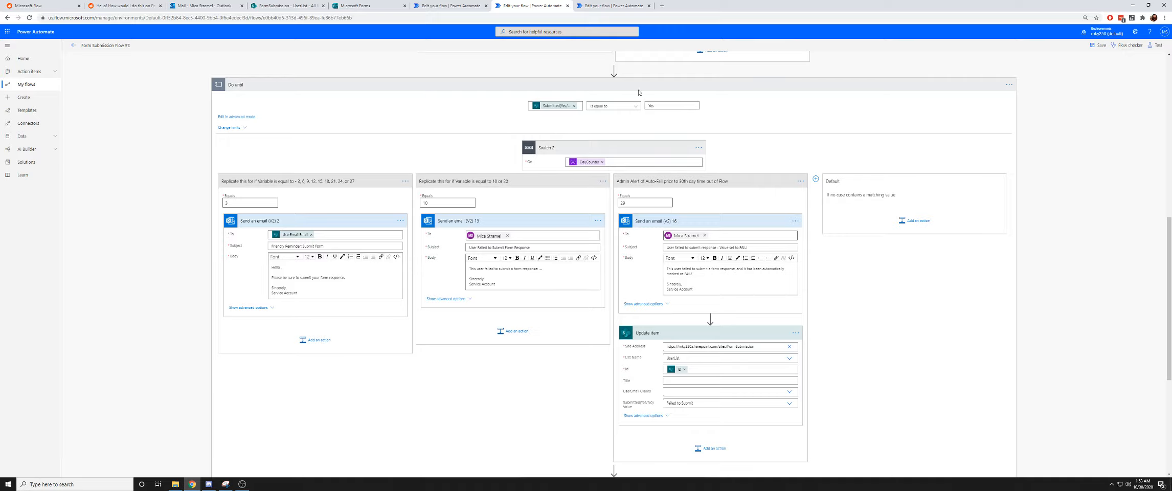
scroll(842, 263, down, 5)
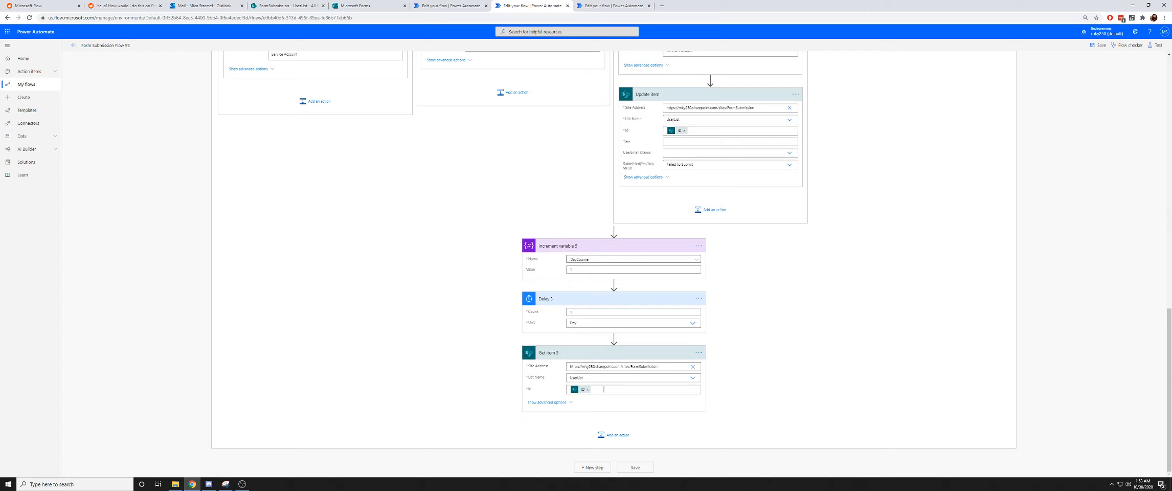
scroll(615, 385, up, 6)
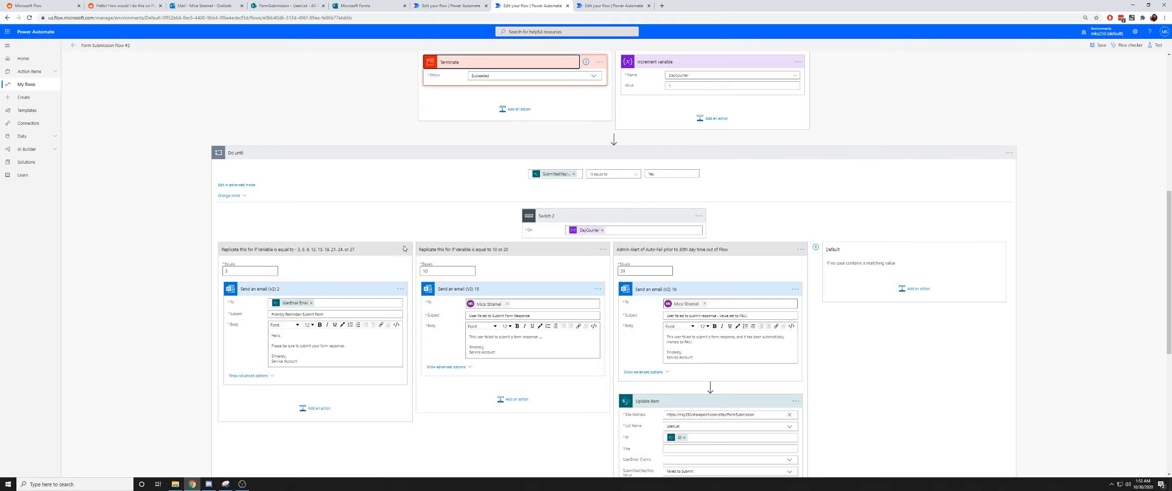
Inspect the reminder case's Equals value and email recipient, and compare the Get item actions before the Condition and at the loop's end
drag(246, 272, 200, 274)
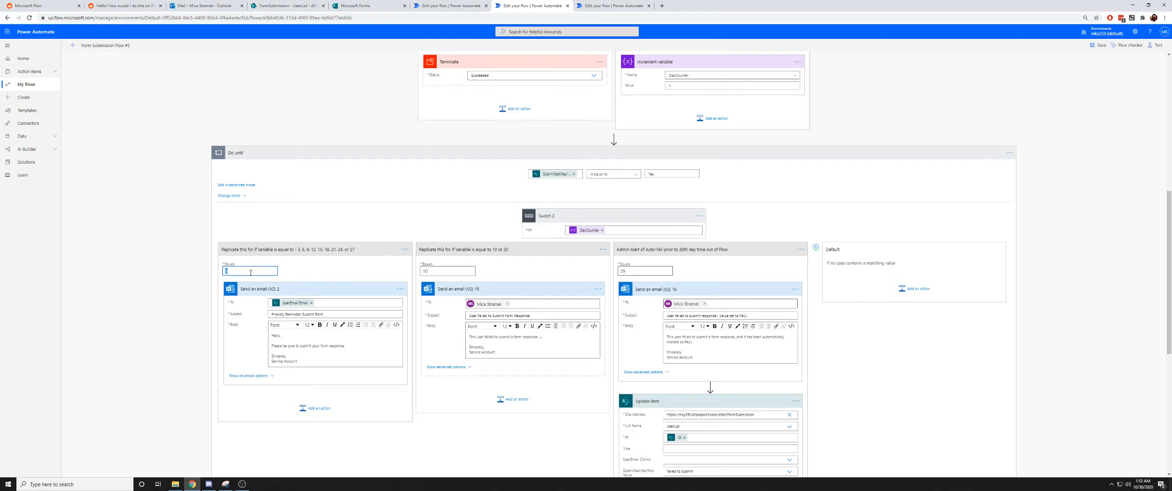
click(250, 272)
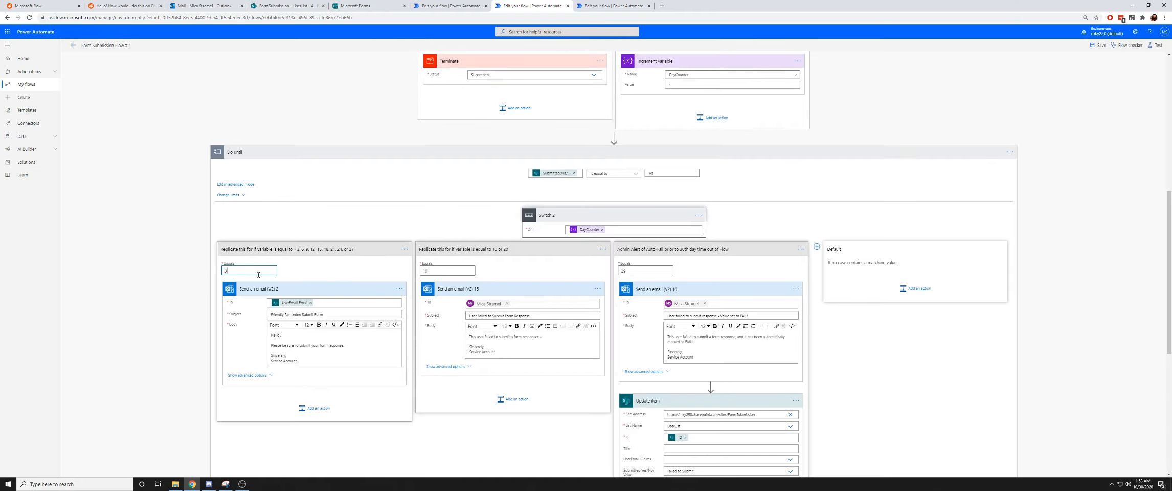
scroll(311, 302, down, 1)
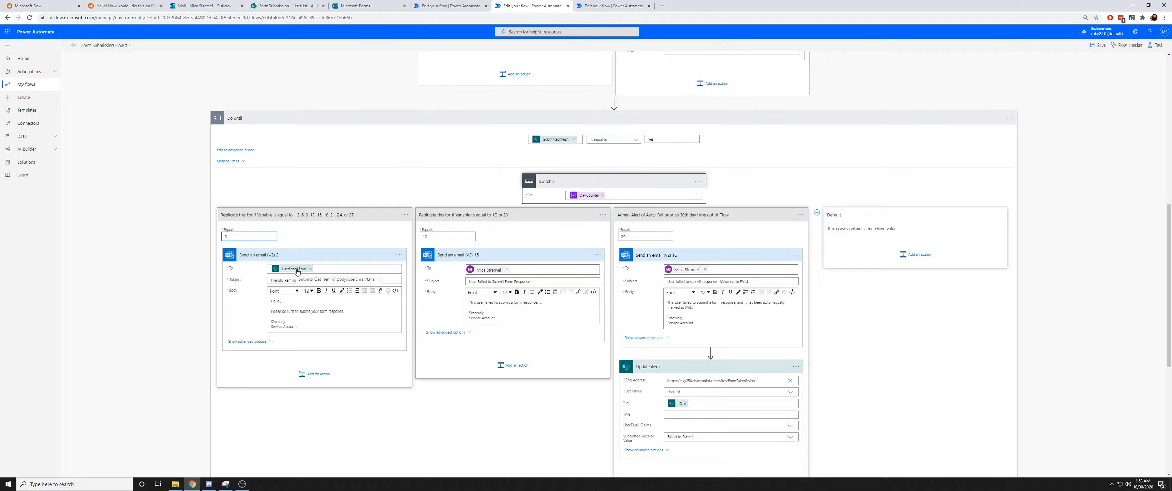
scroll(342, 294, up, 6)
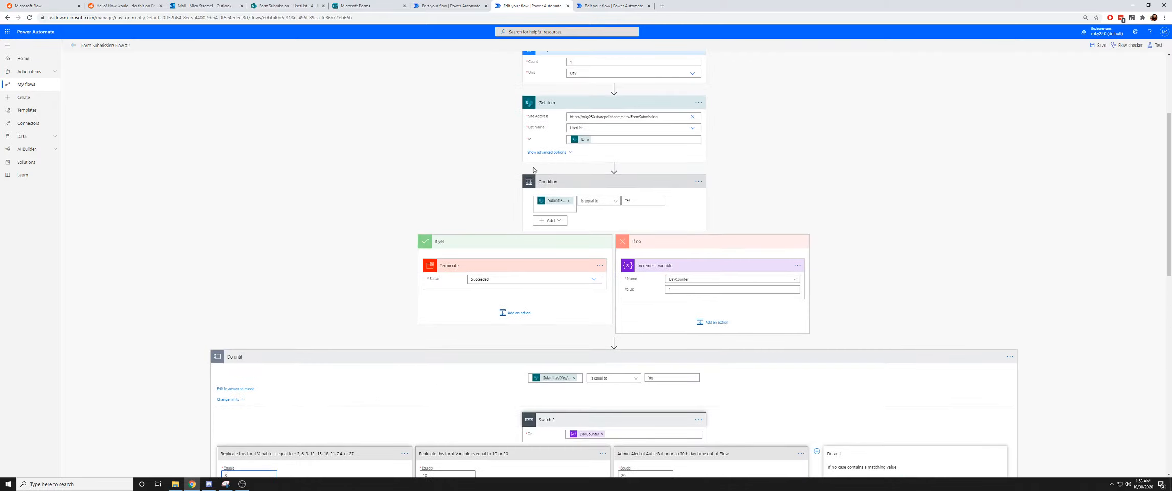
scroll(533, 169, down, 10)
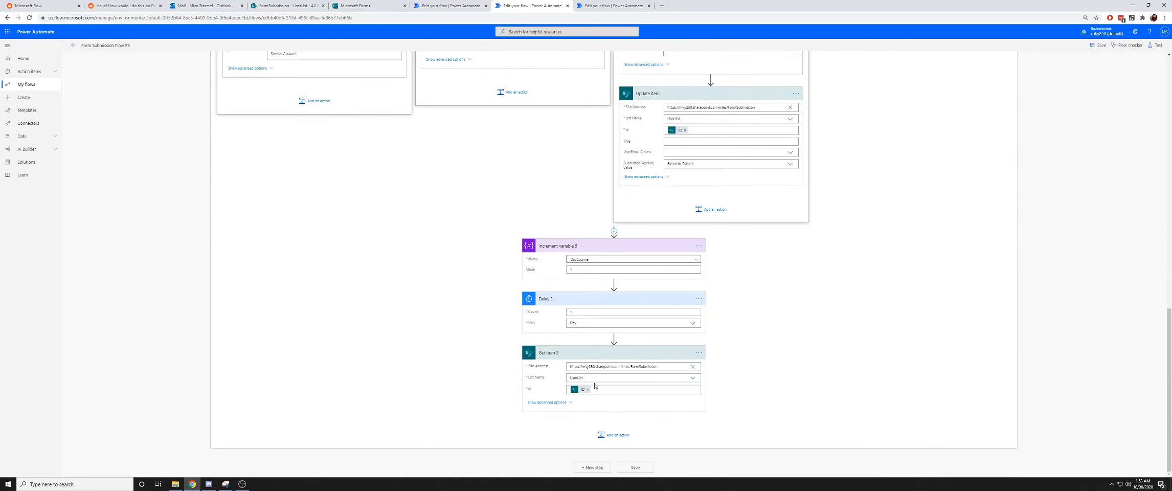
scroll(589, 391, up, 4)
scroll(559, 376, up, 1)
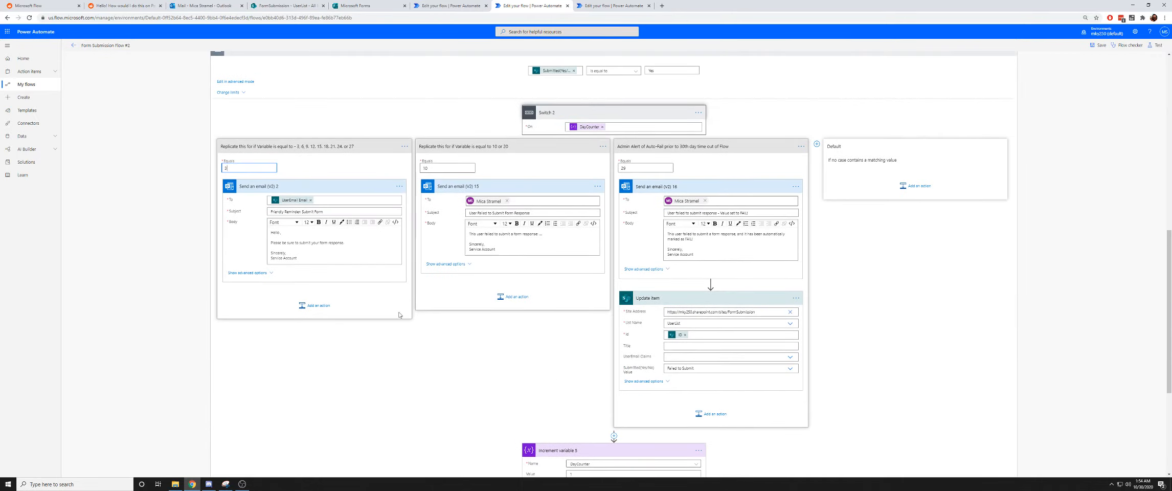
Highlight the message text in the body of the reminder case's email
drag(317, 254, 273, 244)
click(356, 401)
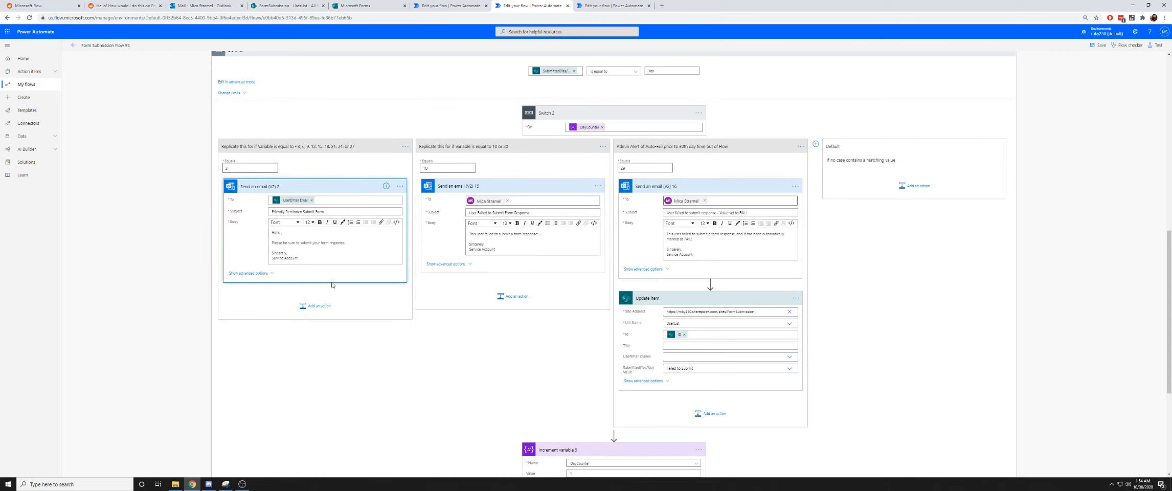
drag(344, 243, 315, 243)
click(371, 379)
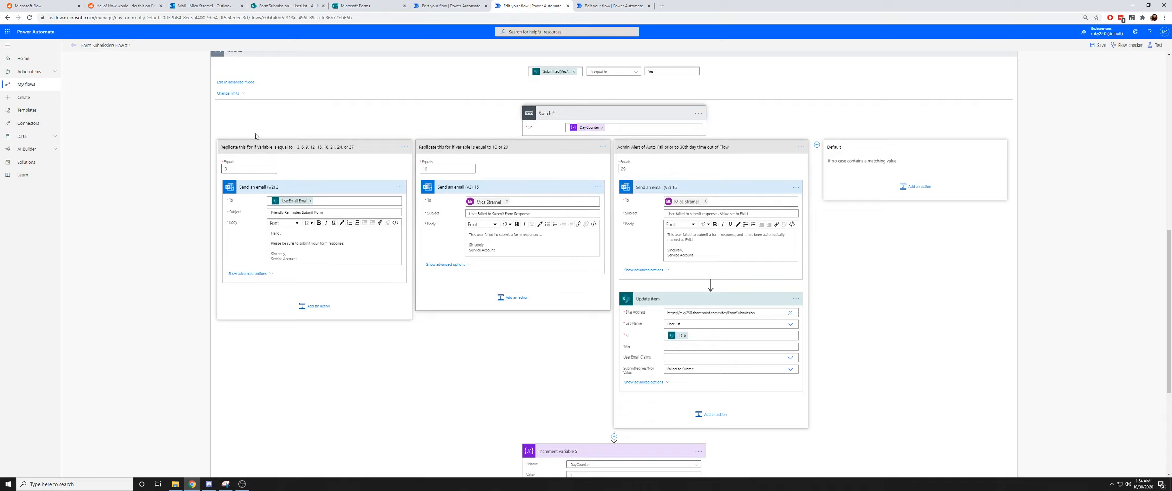
Trace the loop from its final Get item back to the reminder case and its list of replicated days
scroll(332, 234, down, 3)
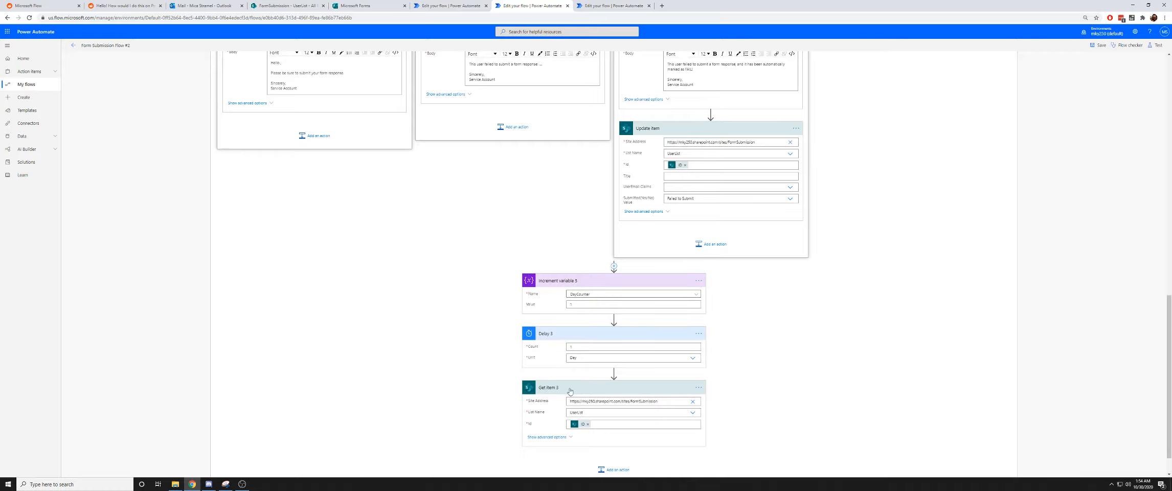
scroll(573, 412, up, 6)
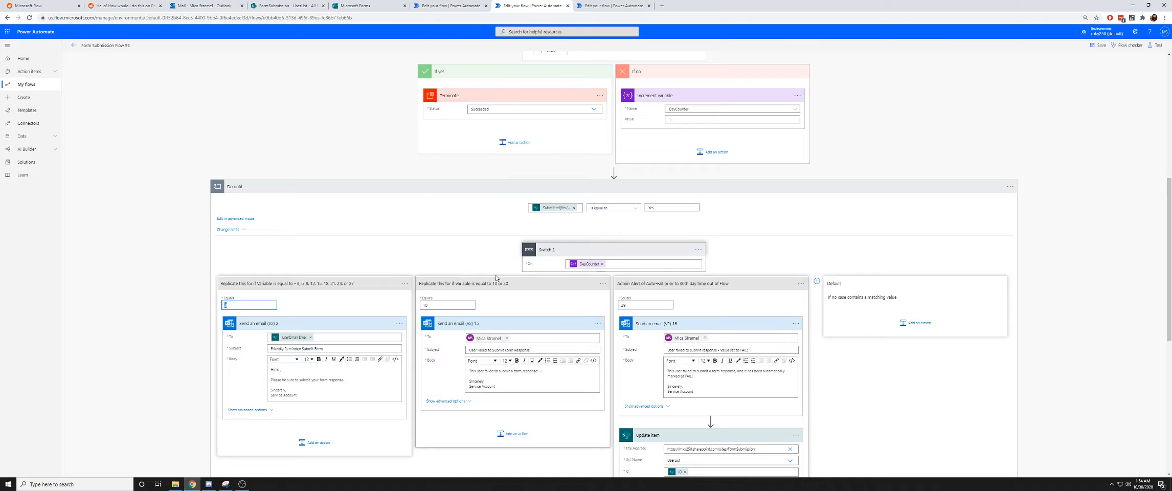
scroll(408, 272, down, 1)
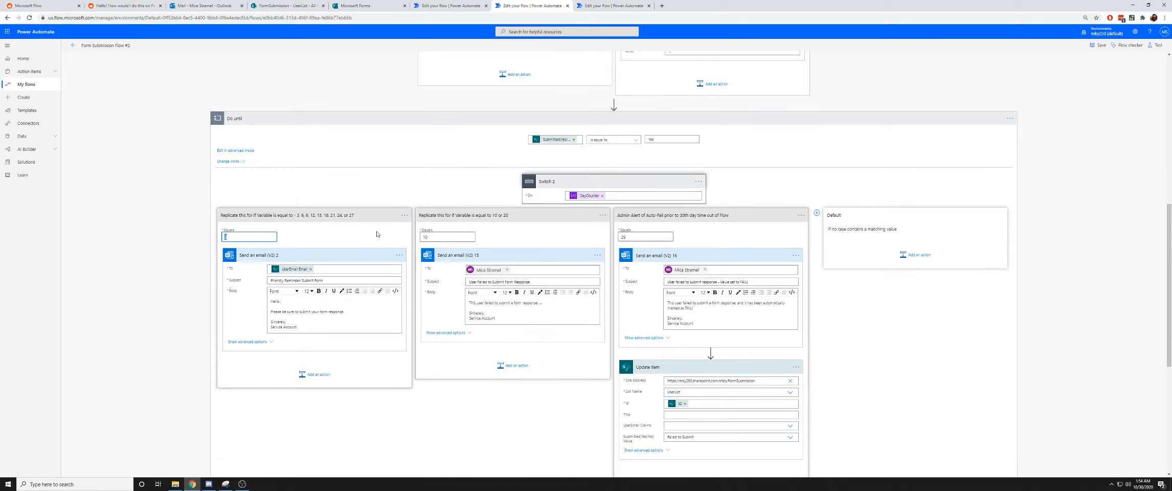
click(301, 215)
click(301, 215)
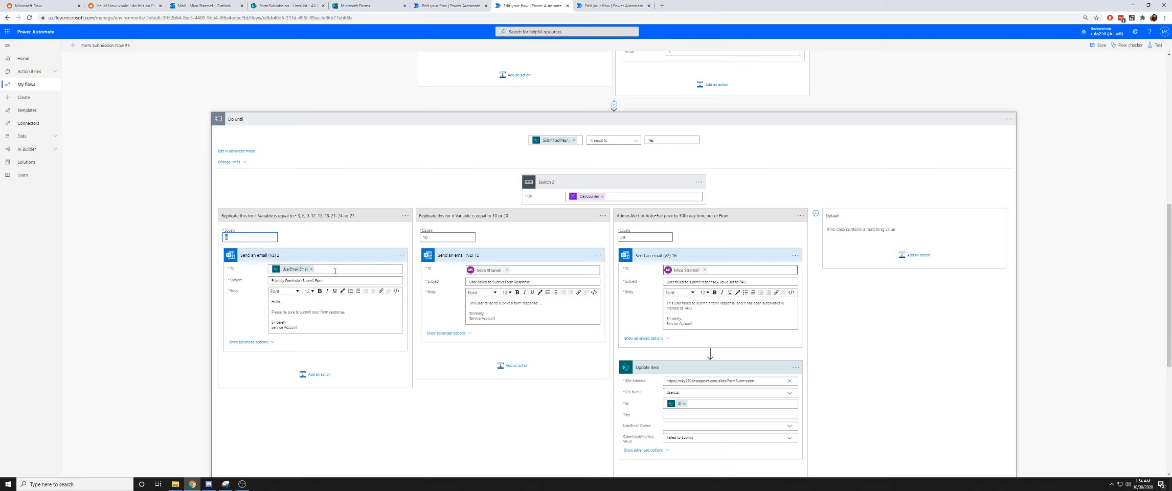
Highlight the Equals value, subject and body of the email in the day 10 or 20 admin notification case
click(445, 397)
double_click(424, 237)
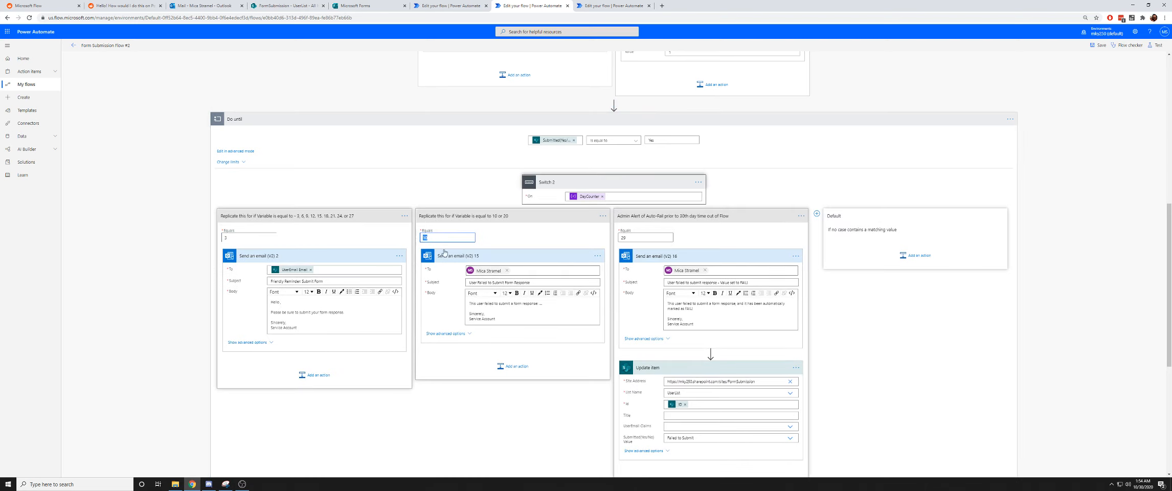
click(518, 241)
triple_click(535, 283)
drag(495, 325, 445, 300)
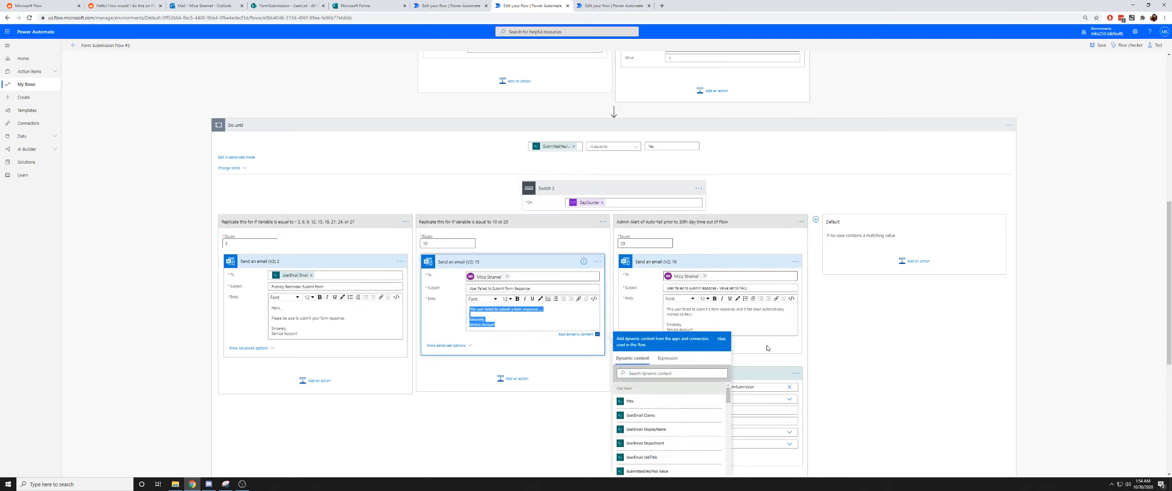
click(909, 377)
Highlight the Equals value, email subject and email body in the admin auto-fail alert case
scroll(915, 351, down, 1)
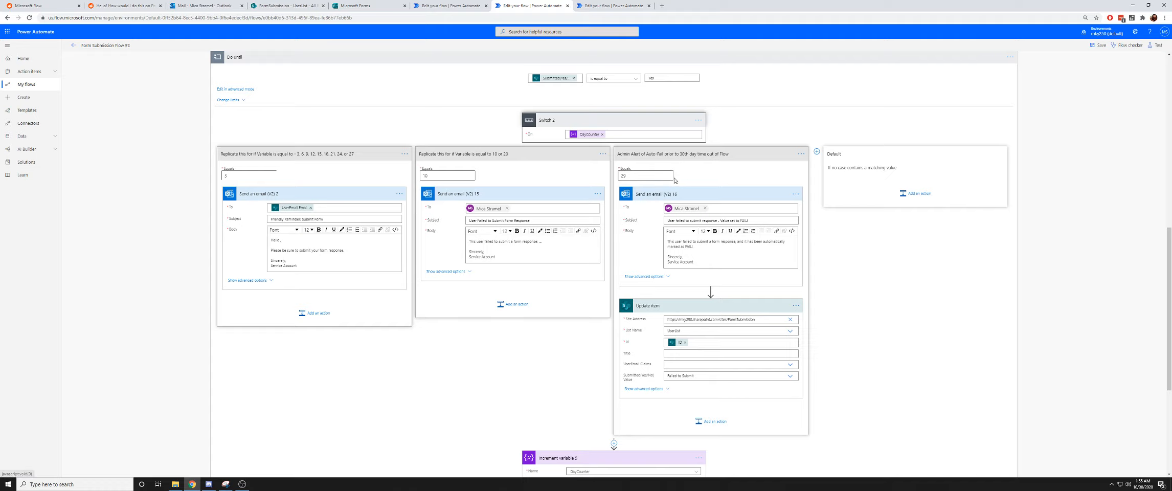
scroll(660, 179, down, 1)
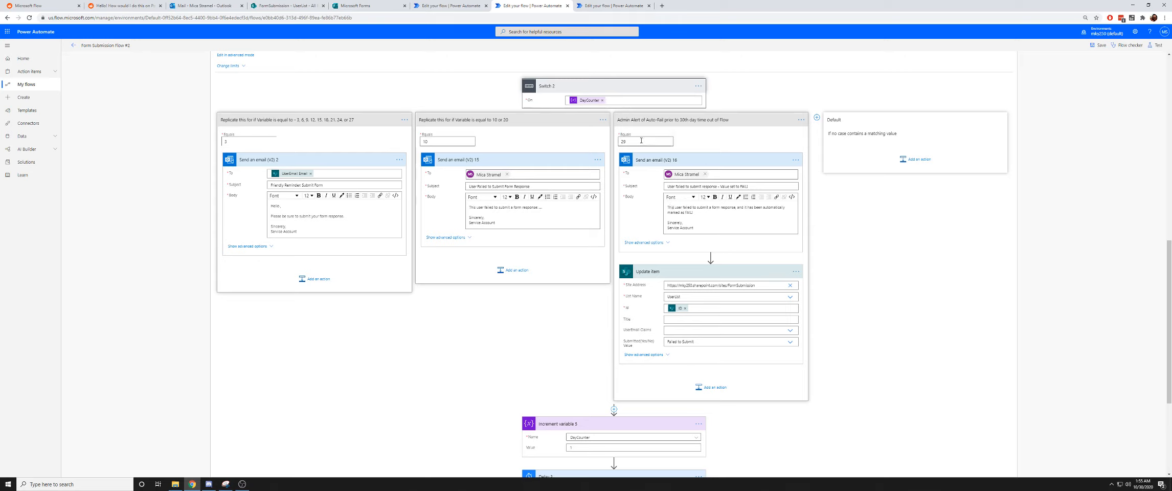
double_click(624, 141)
drag(755, 185, 666, 186)
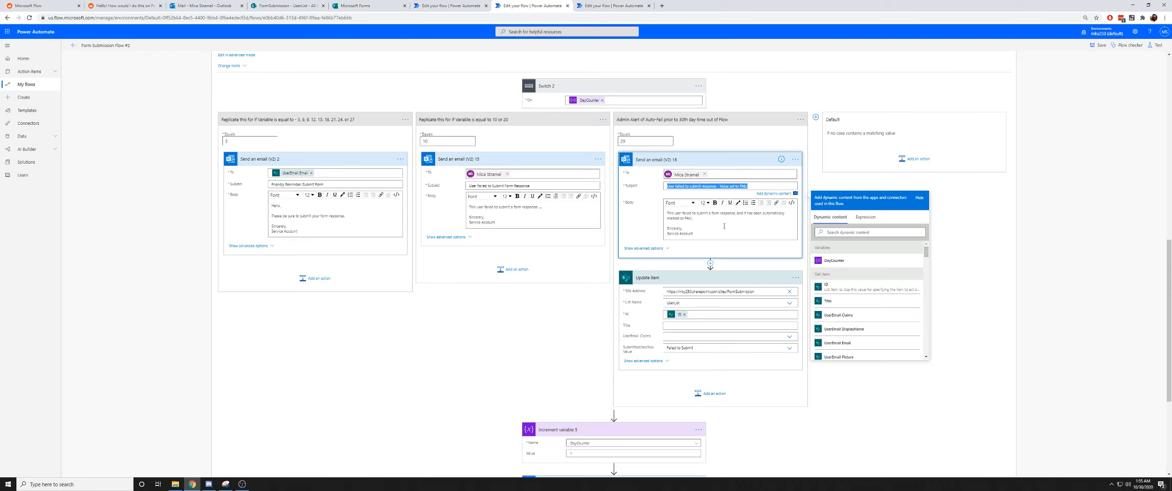
click(723, 226)
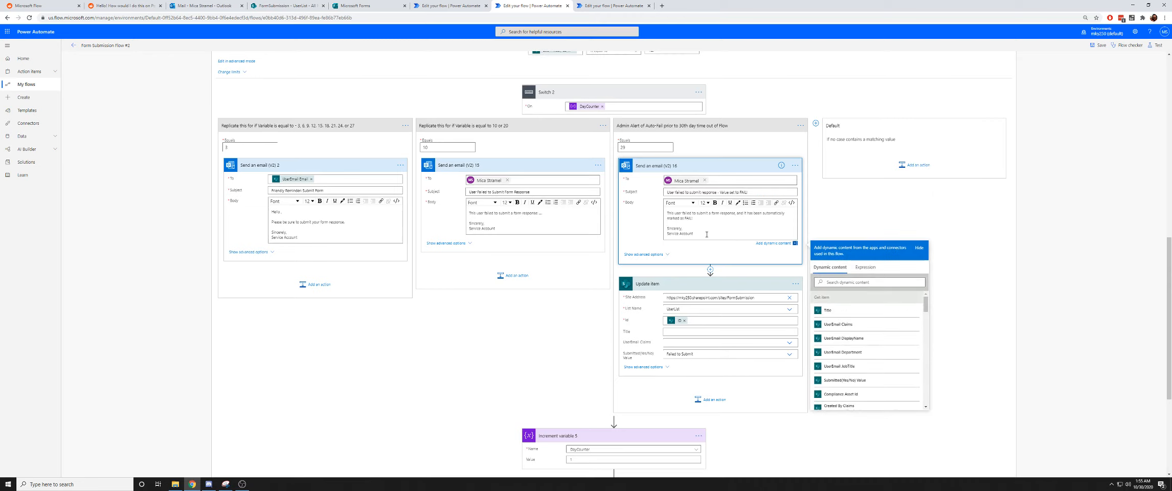
drag(713, 235, 651, 213)
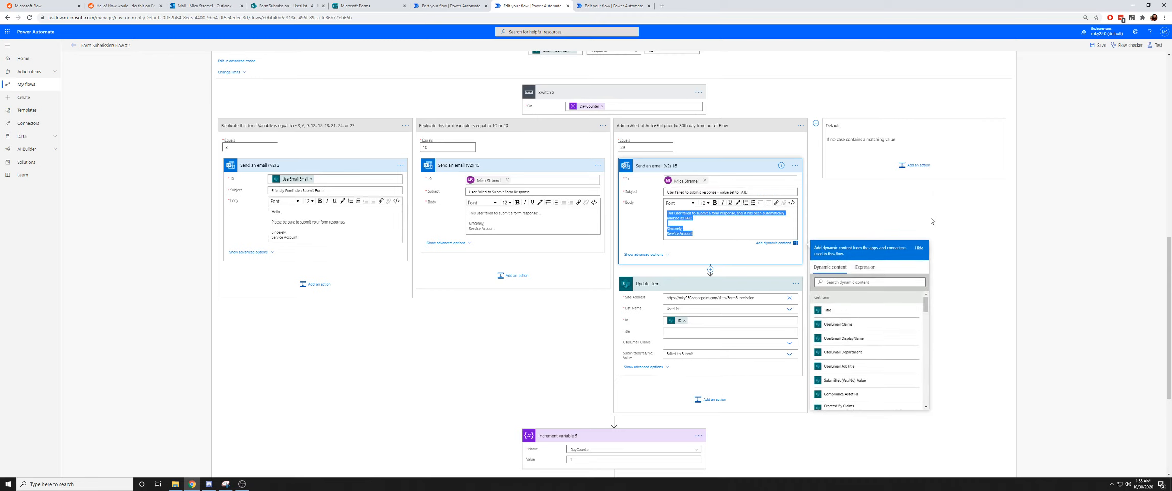
click(929, 239)
Review the auto-fail case's Update item action and the Increment variable, Delay and Get item actions after the switch
scroll(715, 190, down, 3)
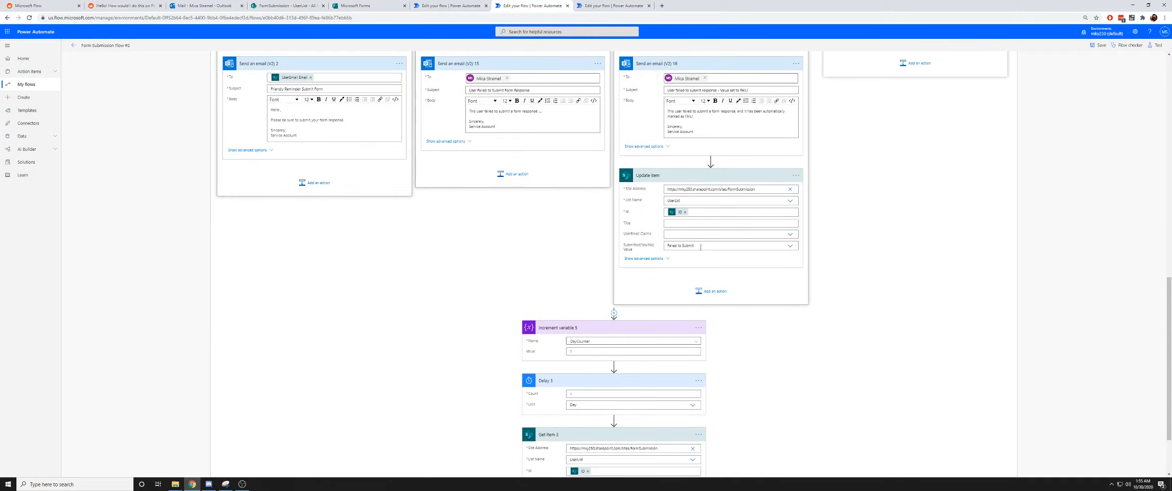
scroll(698, 255, down, 2)
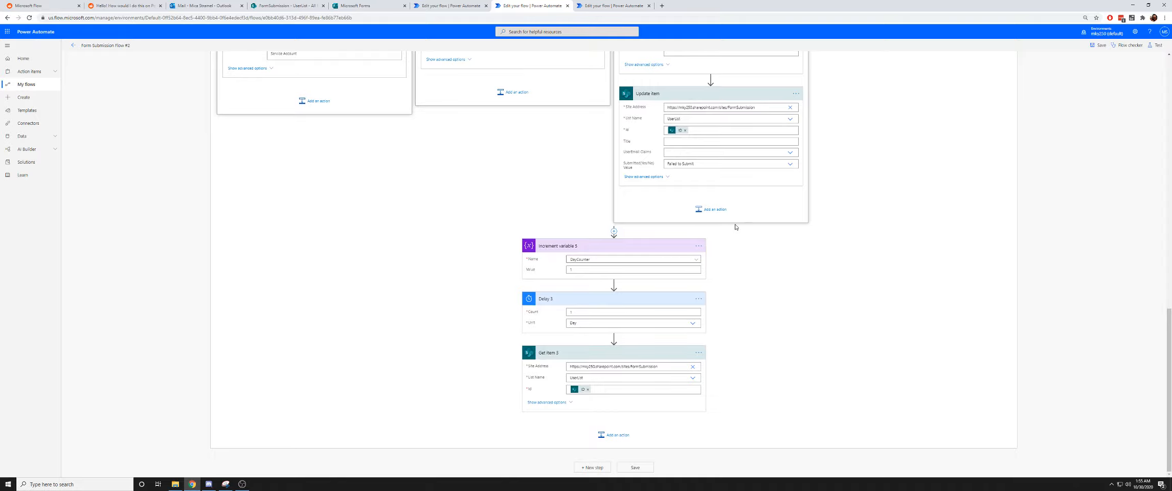
scroll(734, 227, up, 4)
click(643, 134)
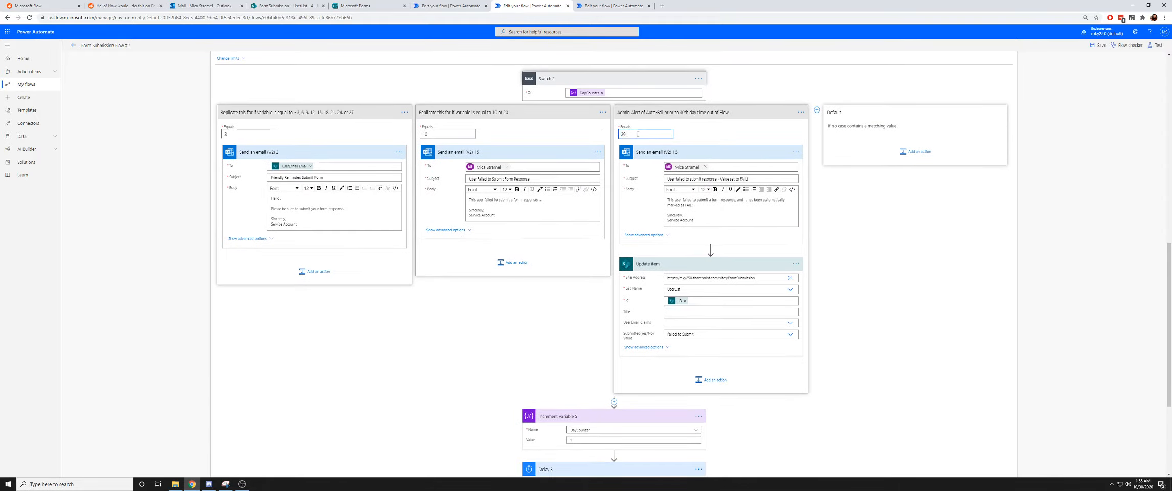
scroll(698, 274, down, 2)
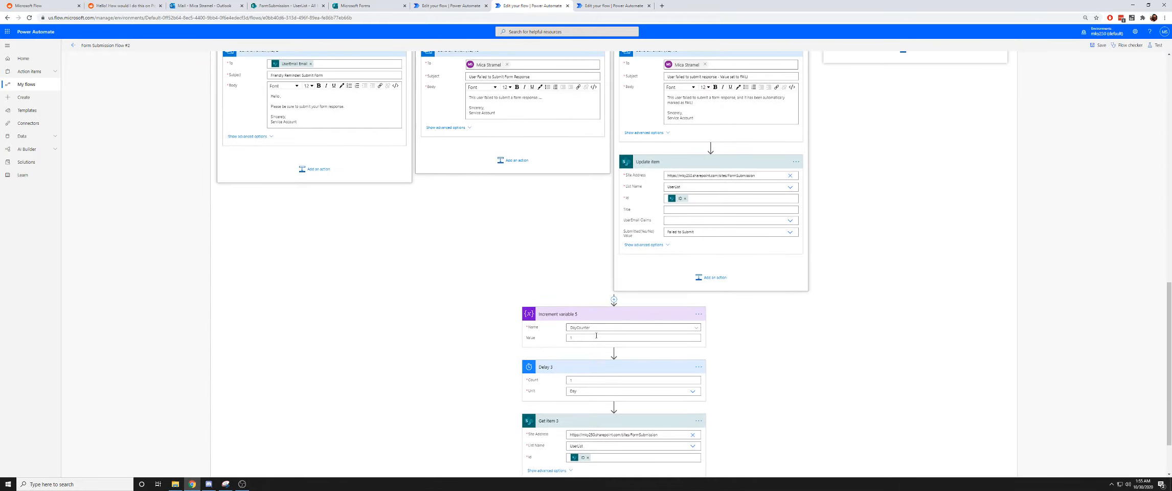
scroll(596, 335, down, 2)
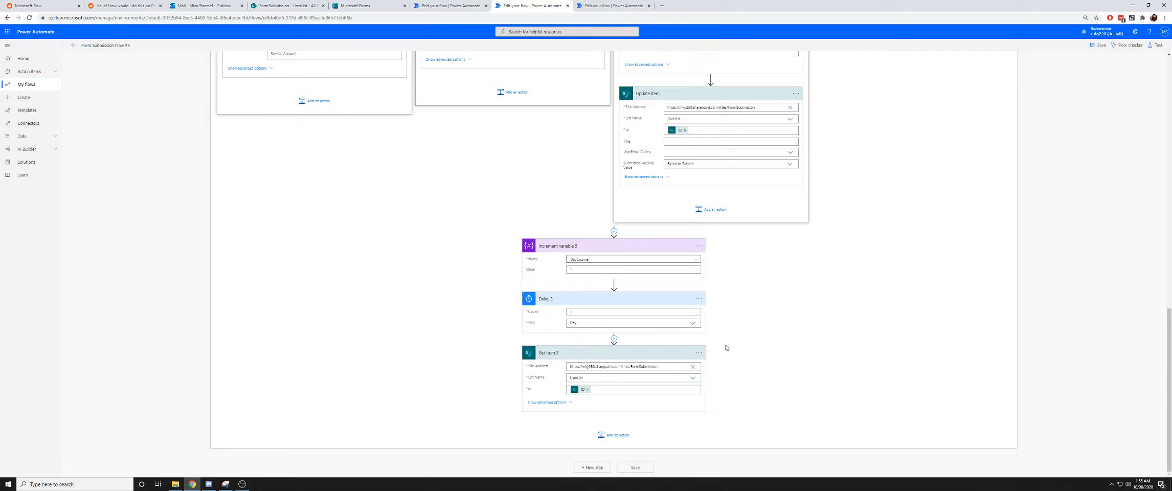
Highlight the auto-fail case's Equals value and review the case's actions within the Do until loop
scroll(705, 346, up, 5)
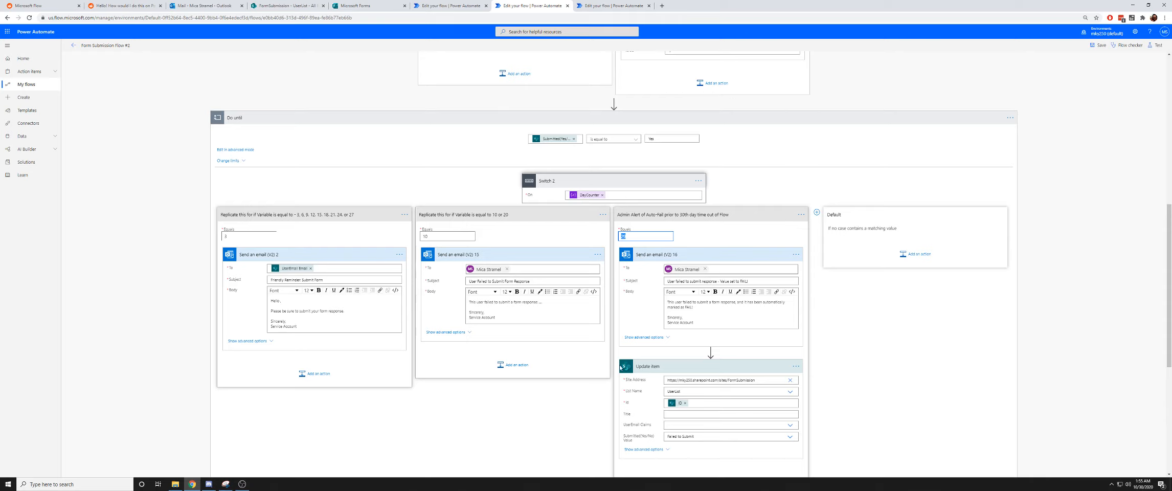
click(648, 237)
double_click(622, 235)
scroll(906, 374, down, 5)
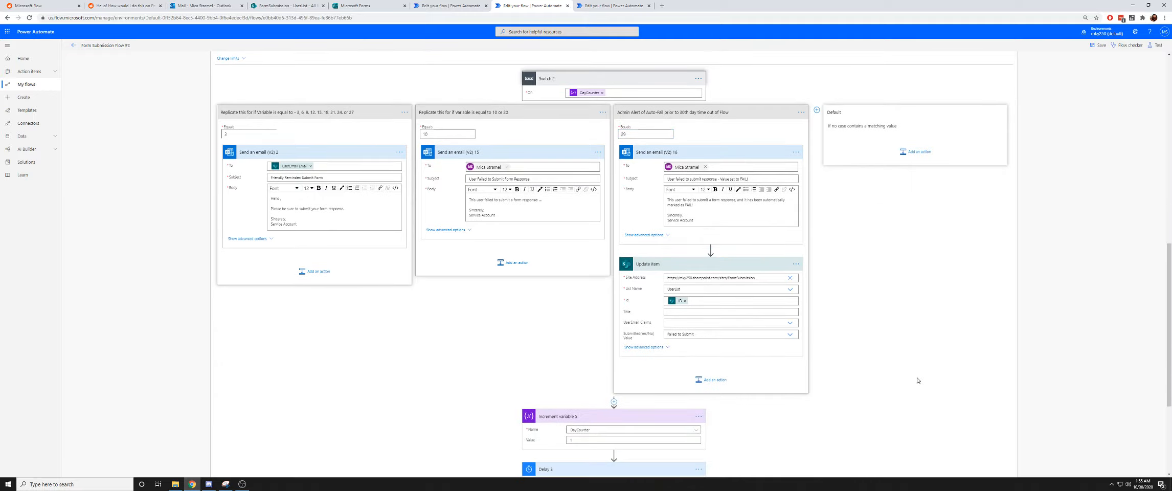
scroll(913, 356, up, 2)
scroll(913, 357, up, 4)
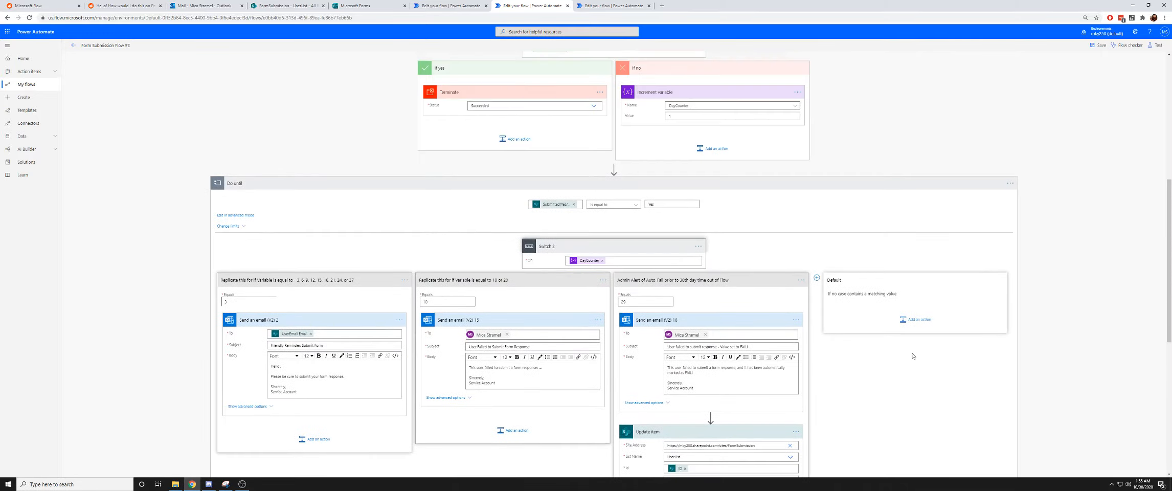
scroll(652, 287, down, 4)
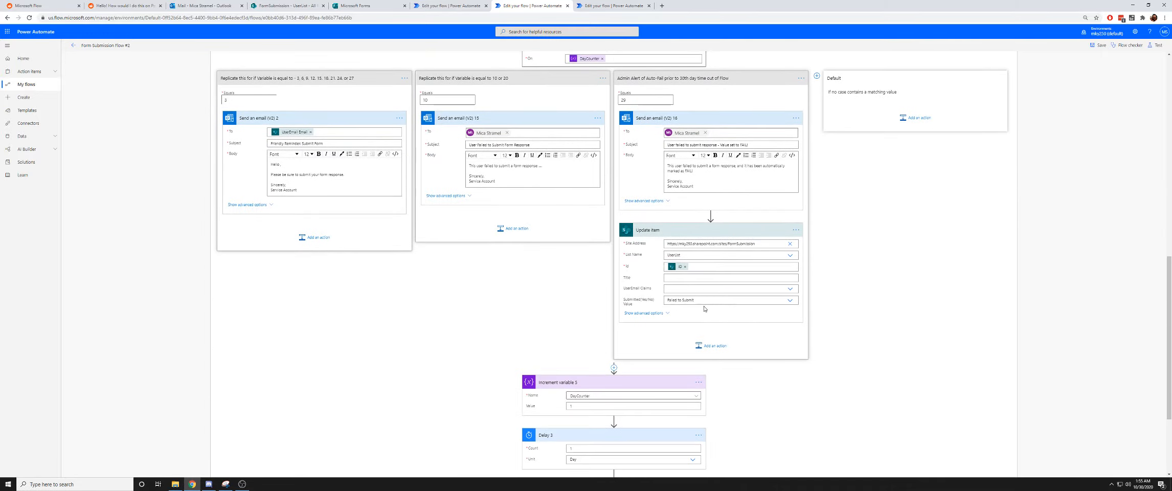
Review the Do until condition's comparison value and follow the loop down to its final Get item action
scroll(704, 309, up, 3)
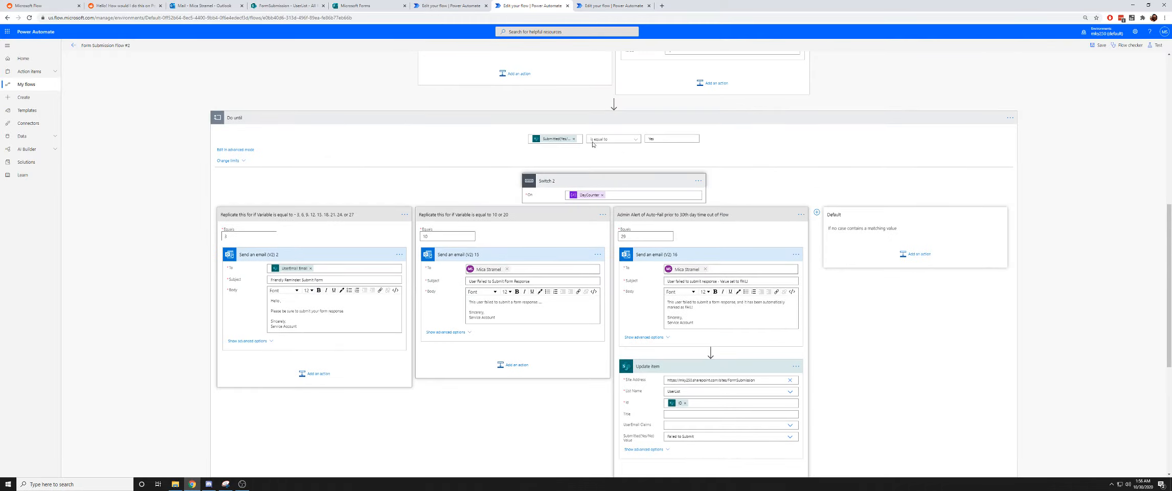
click(655, 139)
scroll(945, 355, down, 4)
click(1017, 319)
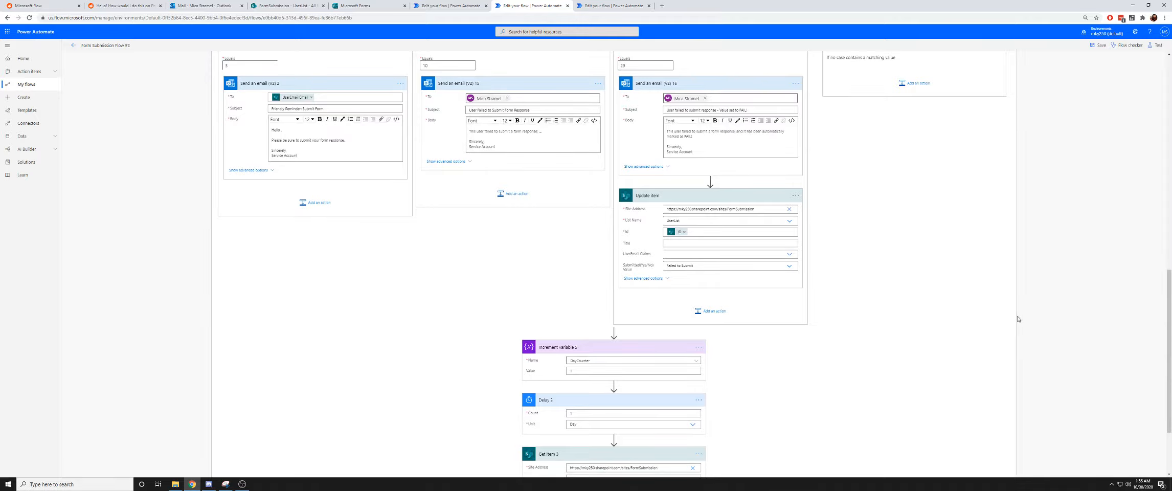
scroll(971, 322, down, 2)
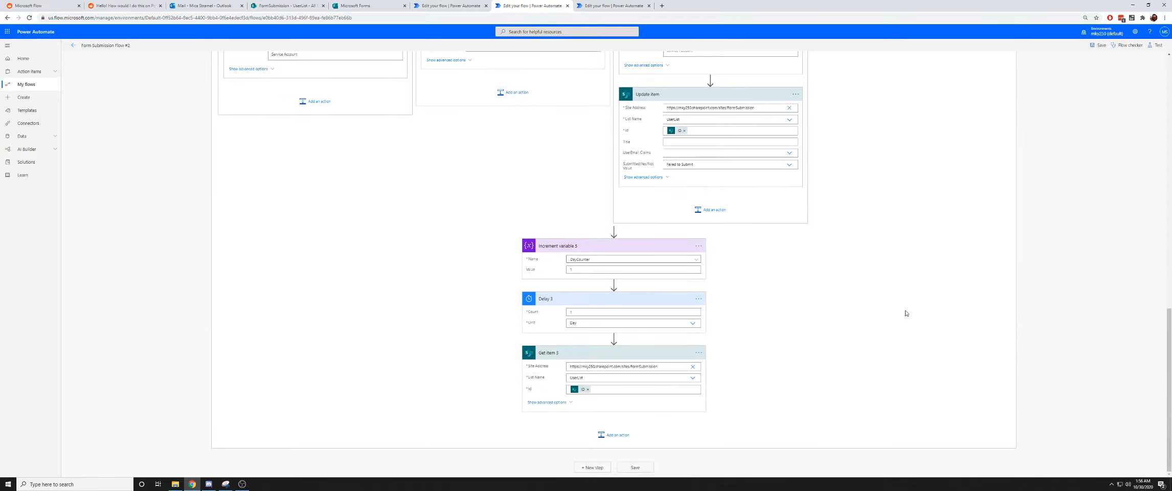
Review the Do until loop's switch cases and closing actions, and return to the flow's SharePoint trigger
scroll(902, 302, up, 6)
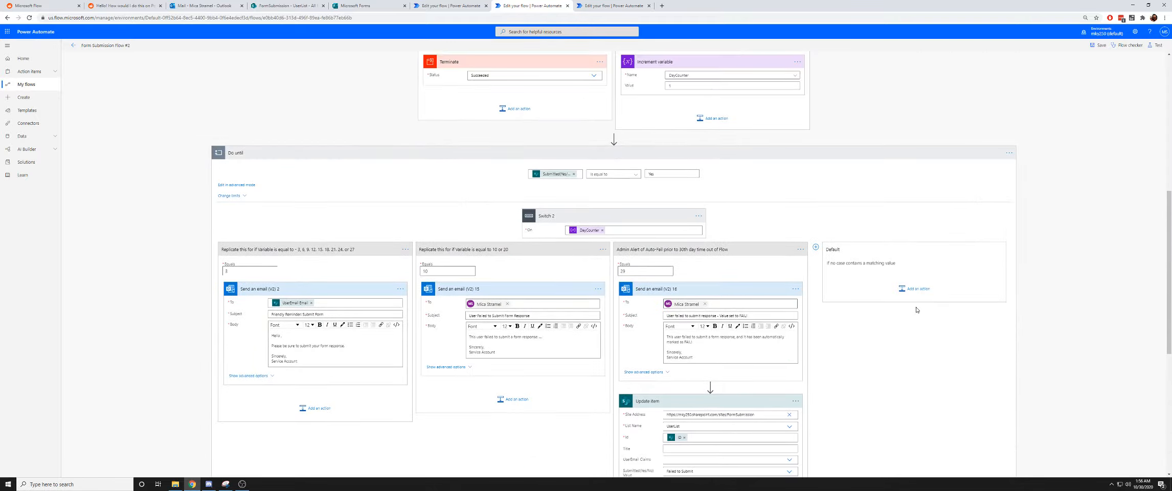
scroll(920, 310, down, 3)
scroll(920, 311, down, 2)
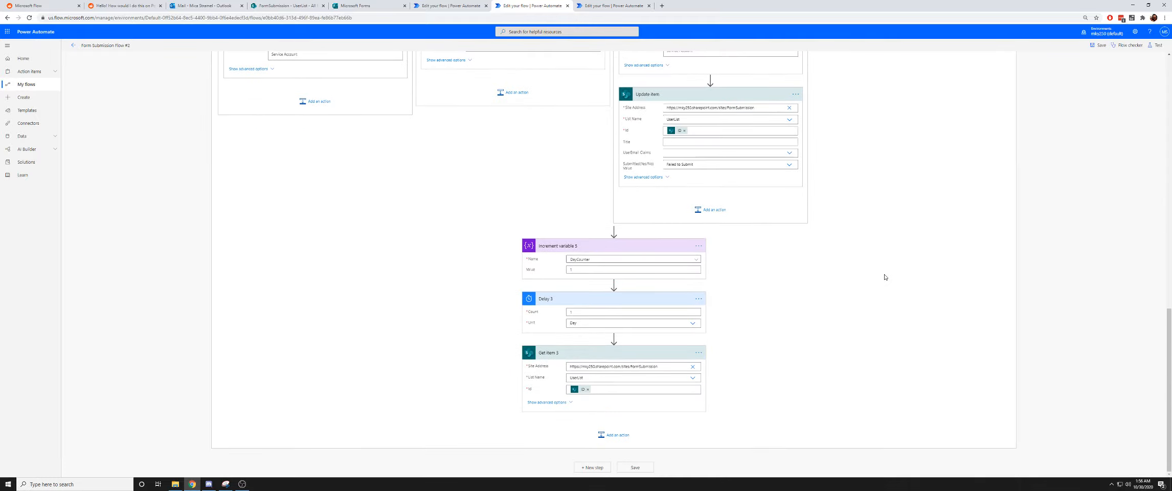
scroll(888, 285, up, 10)
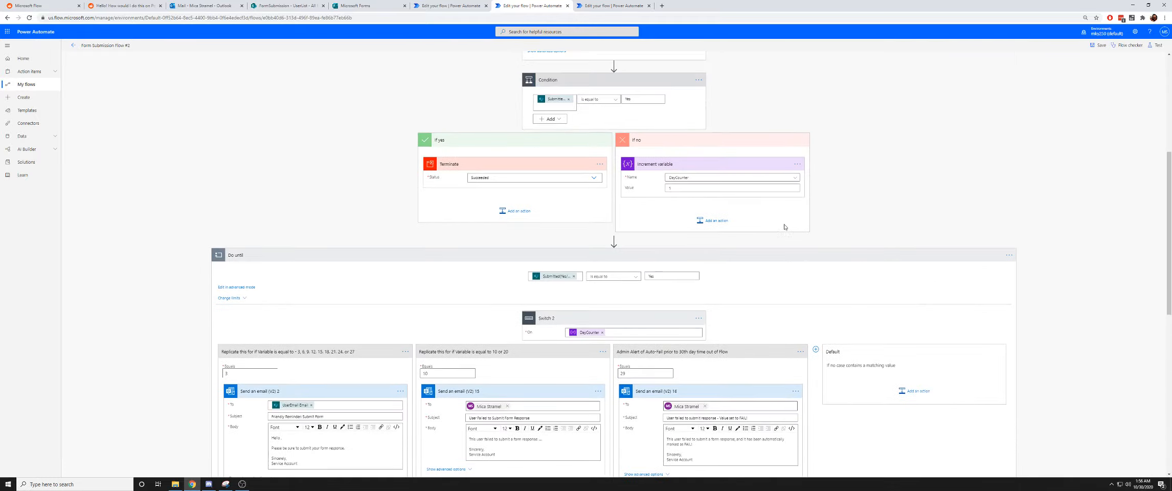
scroll(782, 224, up, 2)
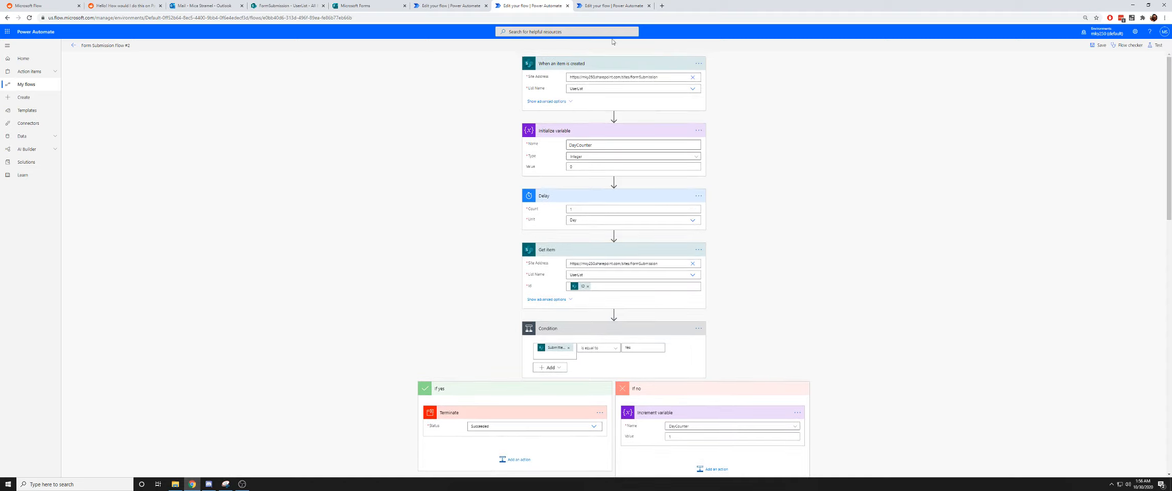
Open Form Submission Flow #3, check the form response trigger, and collapse the trigger and Get response details cards
click(612, 6)
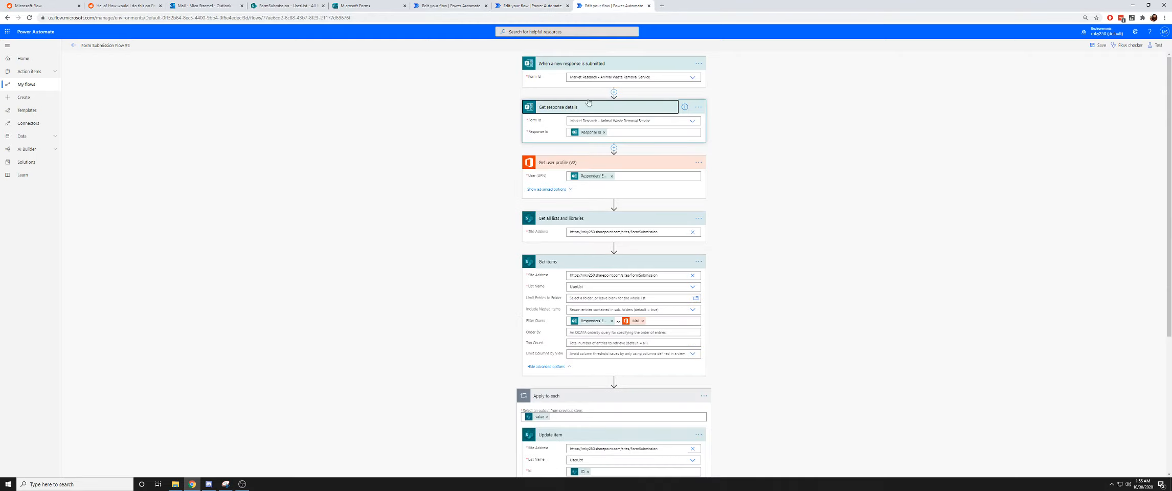
click(608, 66)
click(600, 91)
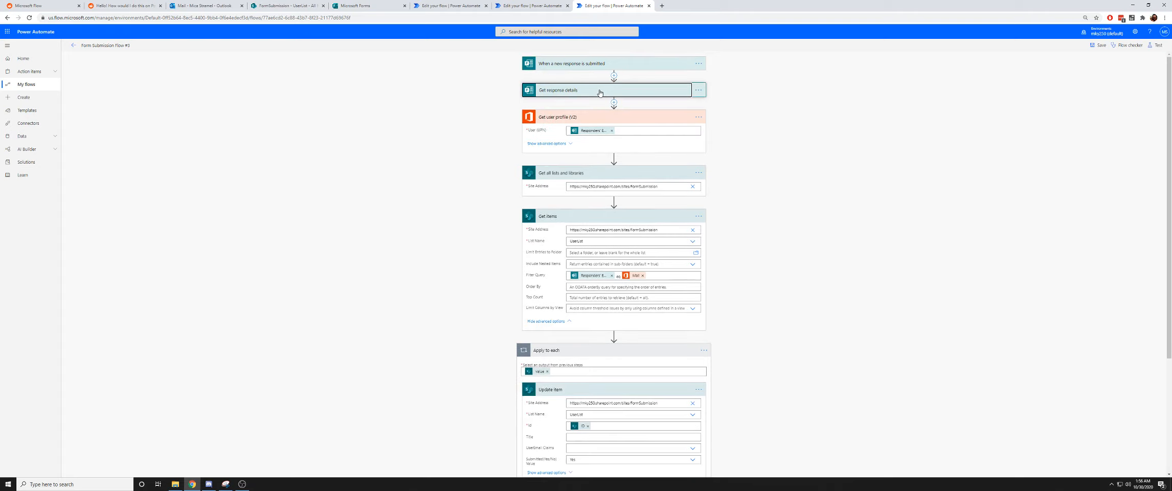
click(586, 66)
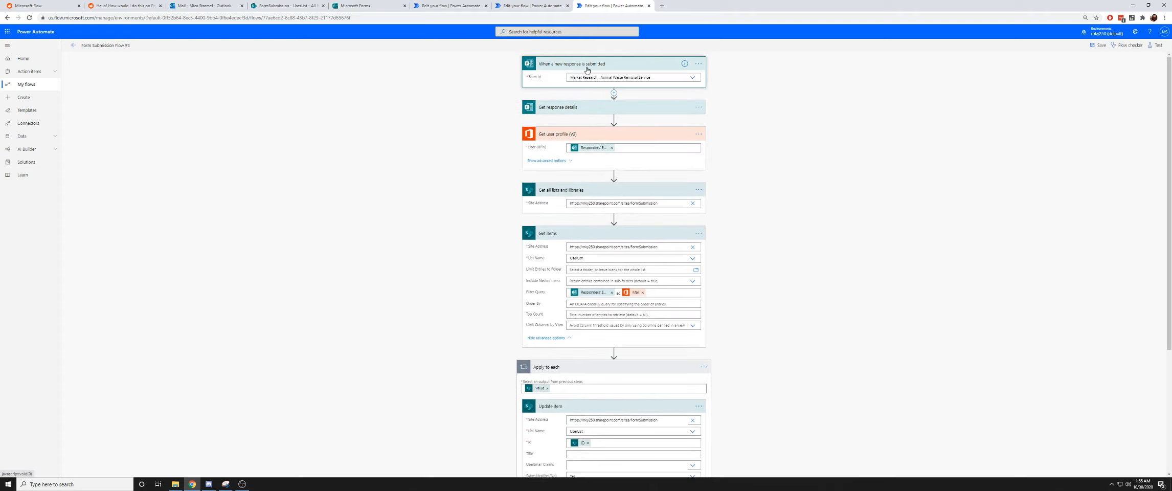
click(587, 69)
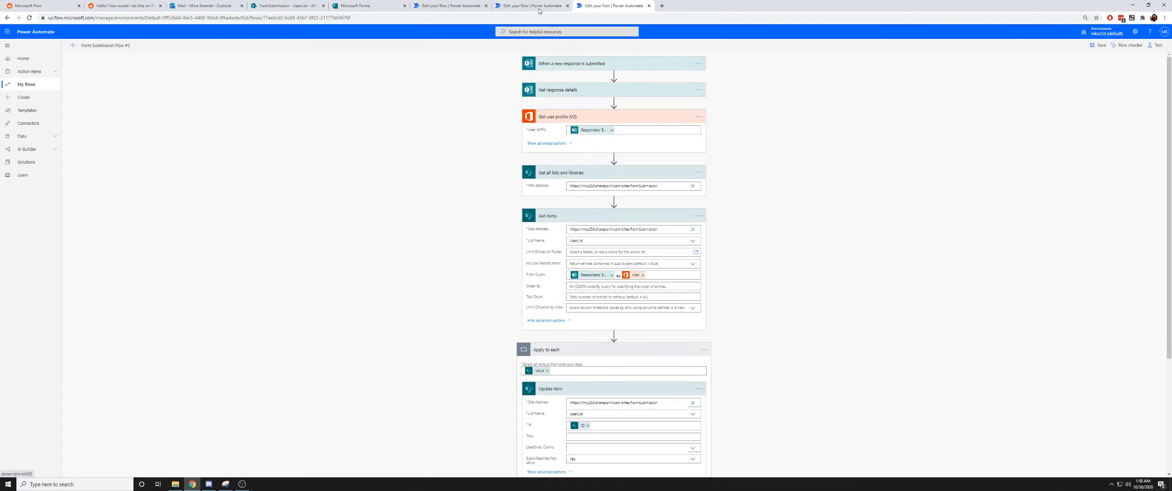
Compare the trigger and email action of Form Submission Flow #1 with the opening actions of Flow #2
click(455, 7)
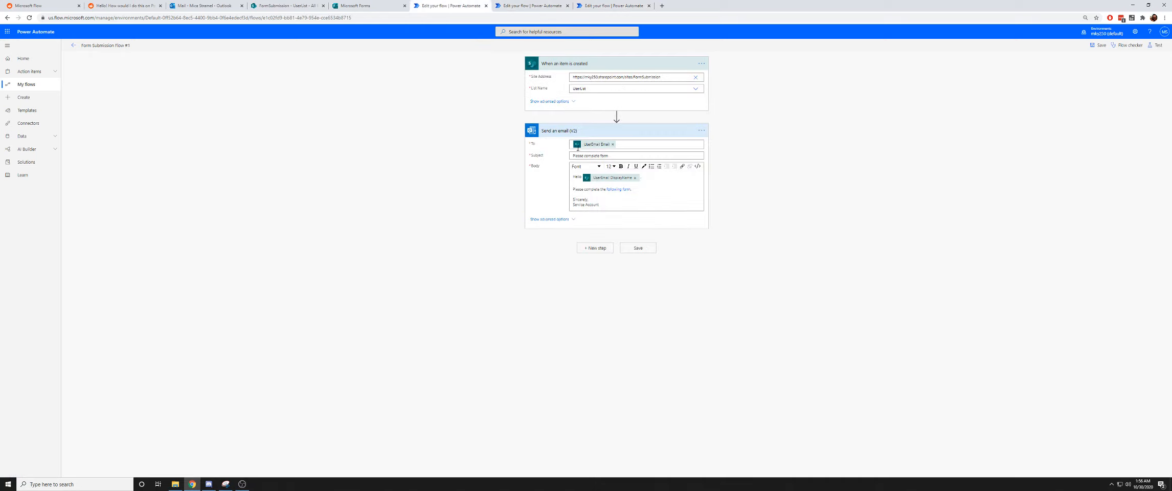
click(522, 5)
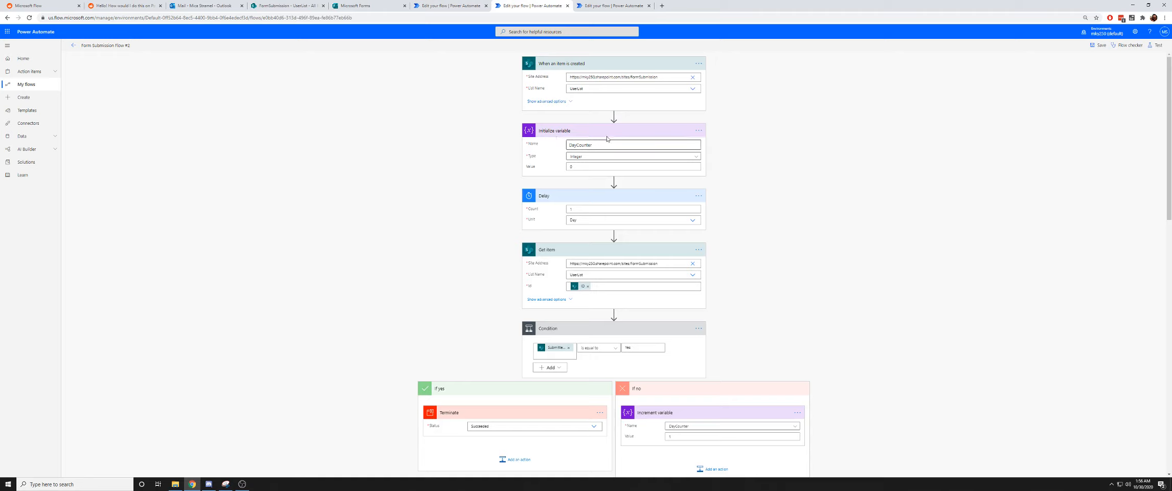
click(446, 6)
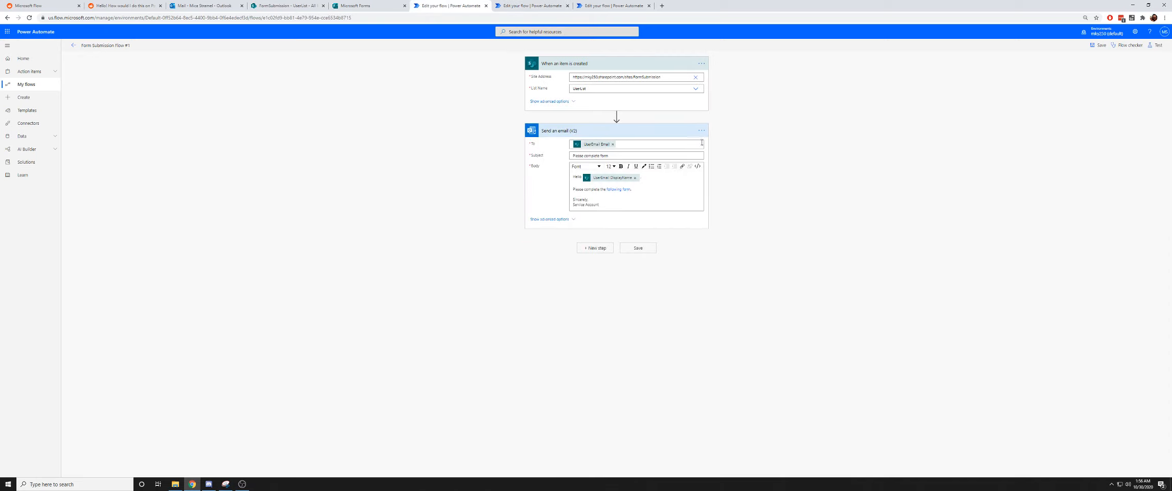
Reopen Form Submission Flow #2 and review its condition branches and the switch cases in the Do until loop
click(532, 6)
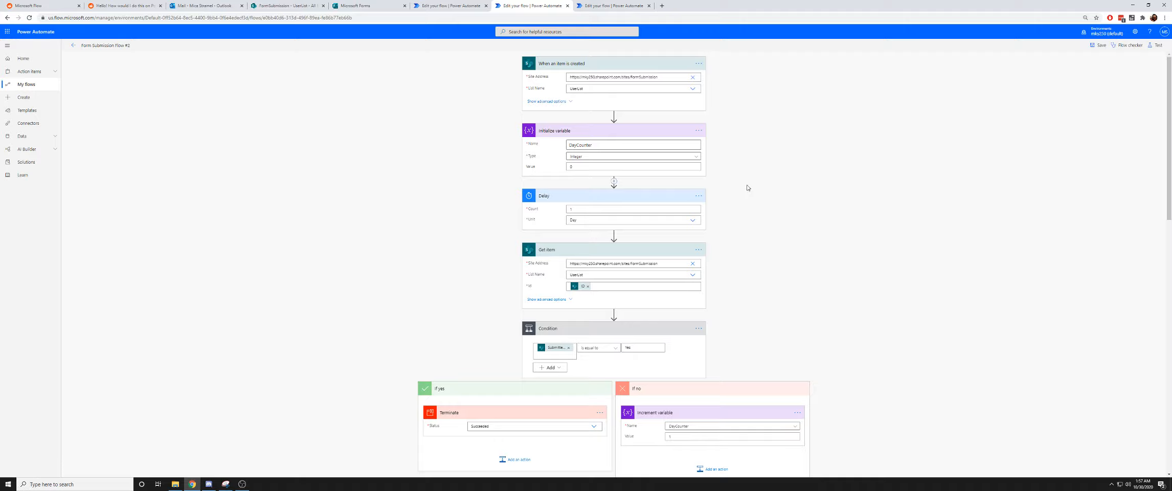
scroll(814, 210, down, 10)
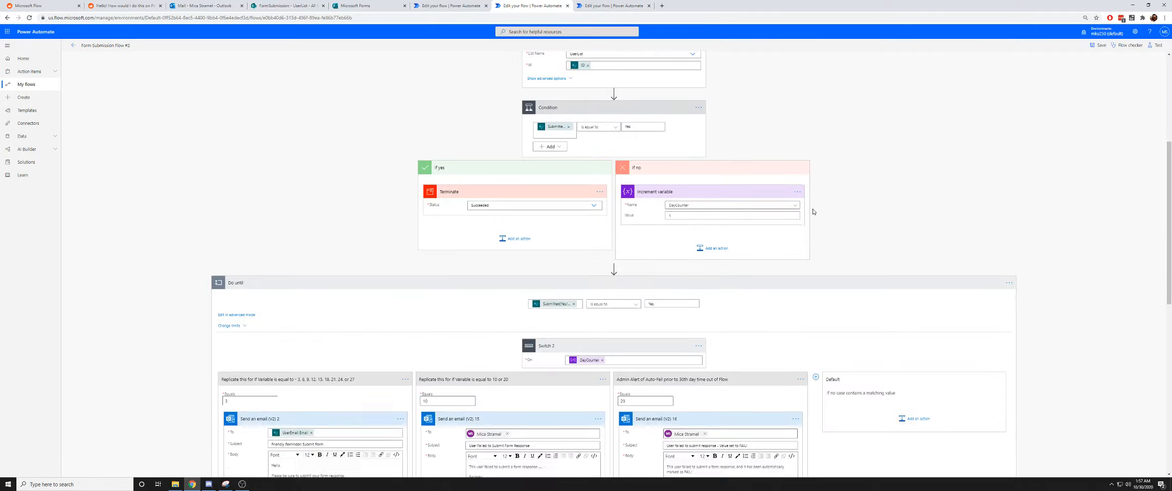
scroll(815, 212, down, 7)
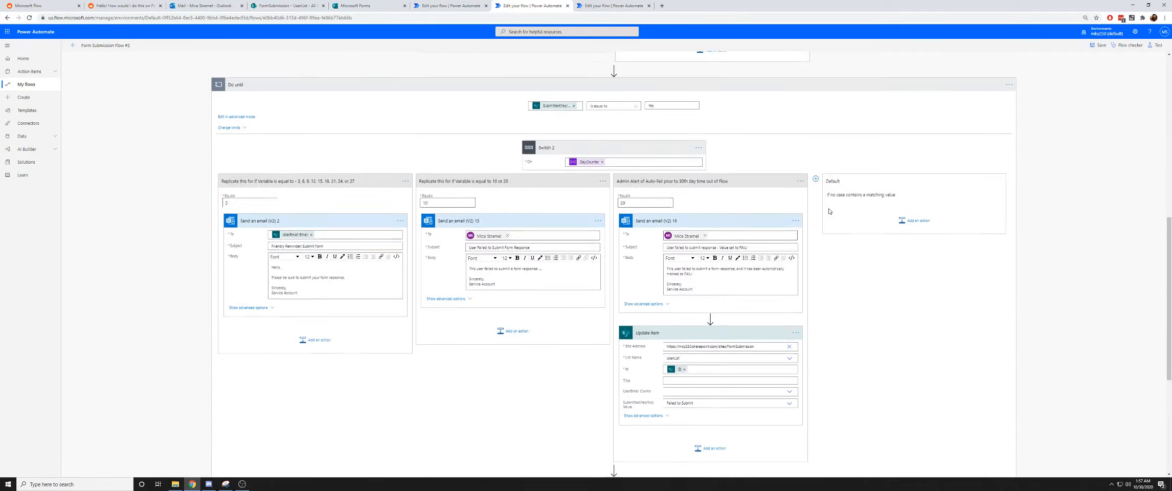